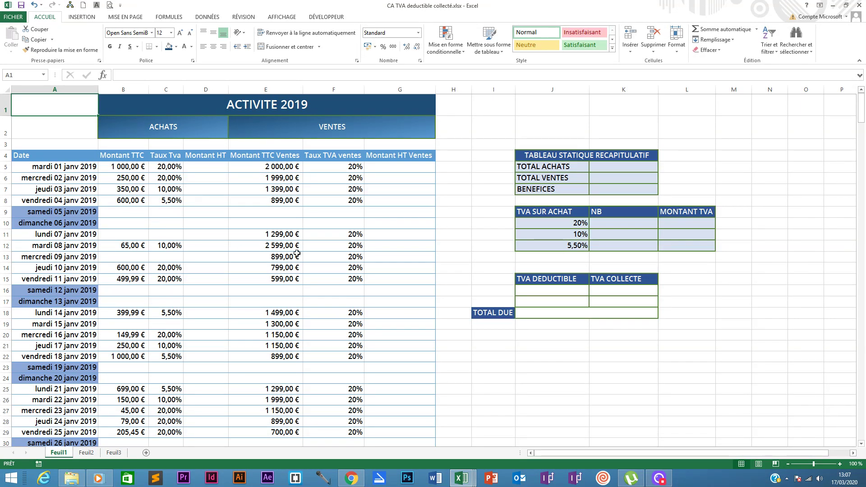
- Inspect the ACTIVITE 2019 title and the ACHATS and VENTES headings
scroll(239, 196, "down", 2)
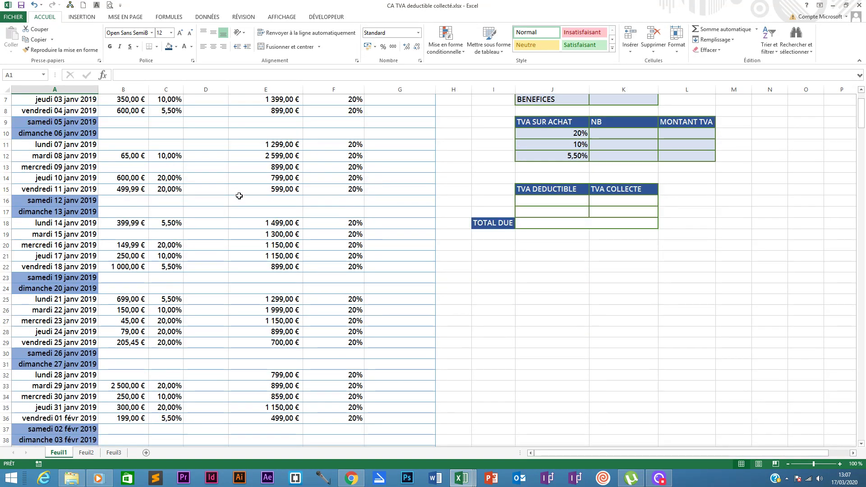
scroll(239, 196, "up", 2)
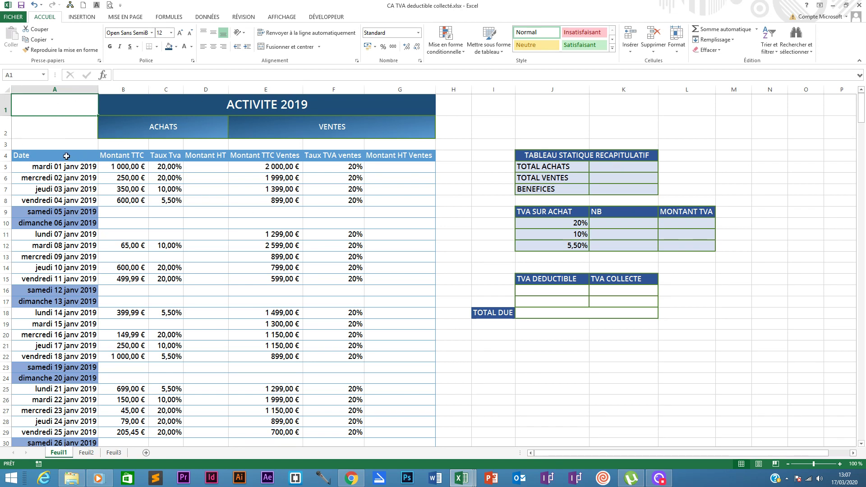
left_click(147, 113)
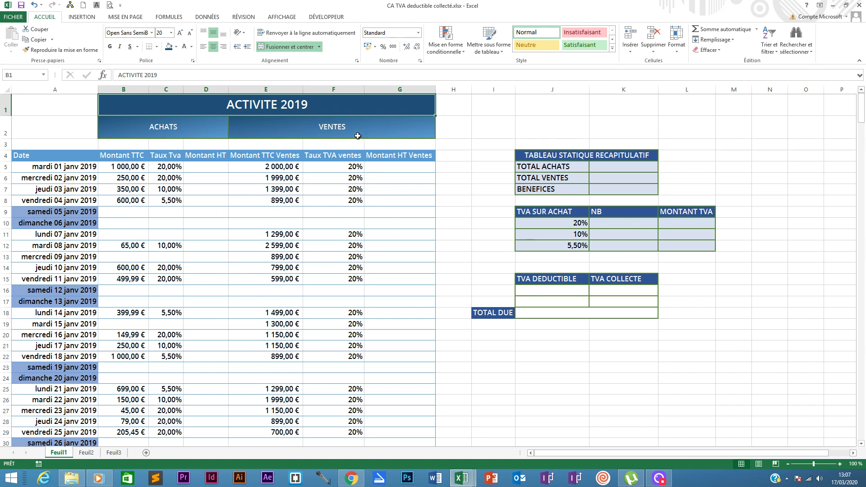
left_click(160, 130)
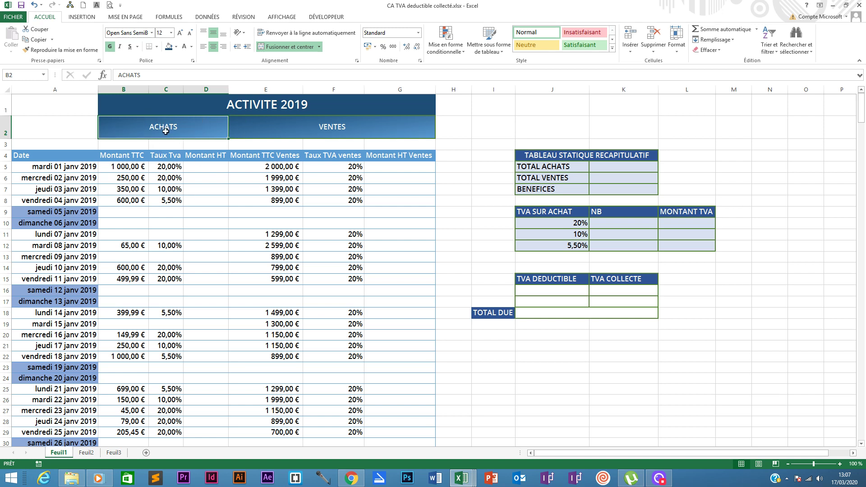
left_click(295, 125)
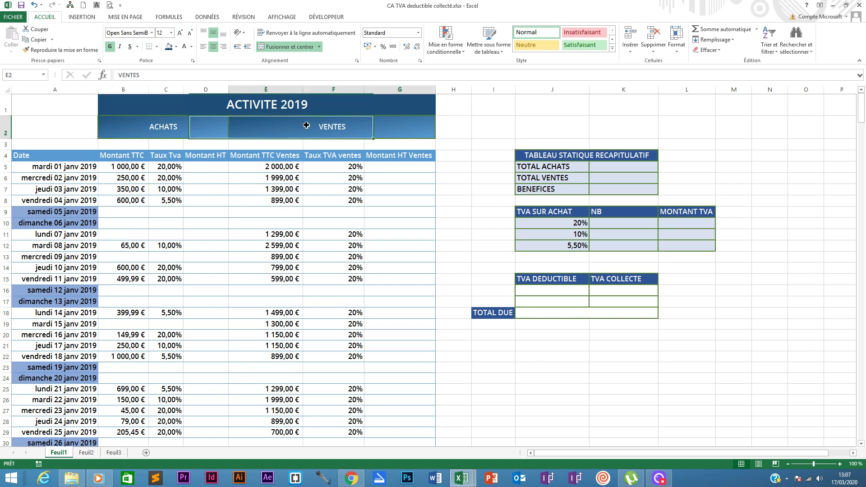
left_click(171, 128)
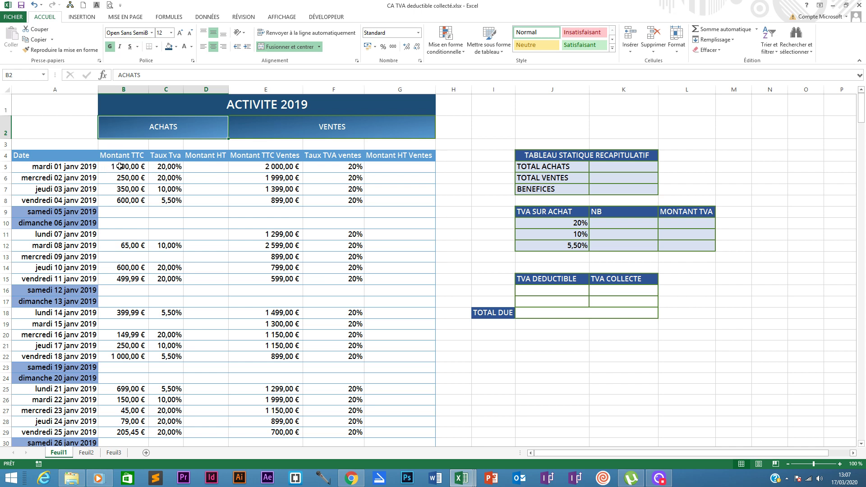
- Check the first purchase row's date, amount and 20% VAT rate formats in A5:C5
left_click(127, 167)
left_click(159, 169)
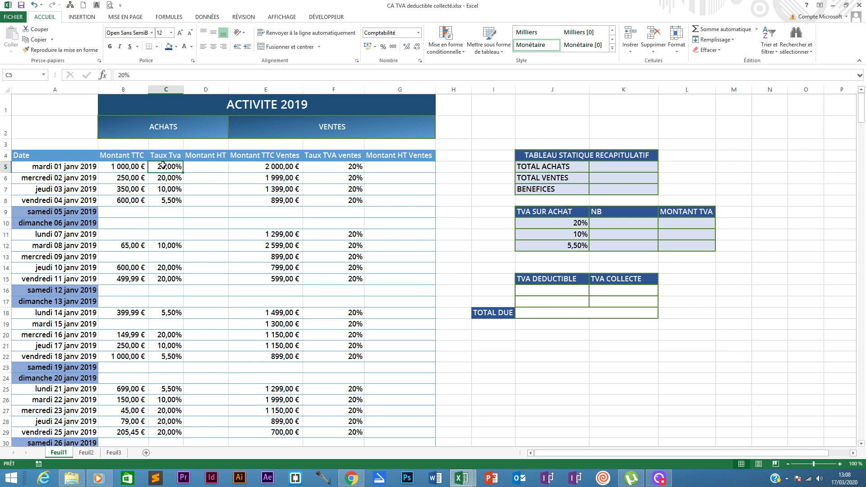
left_click(117, 169)
left_click(60, 167)
left_click(147, 168)
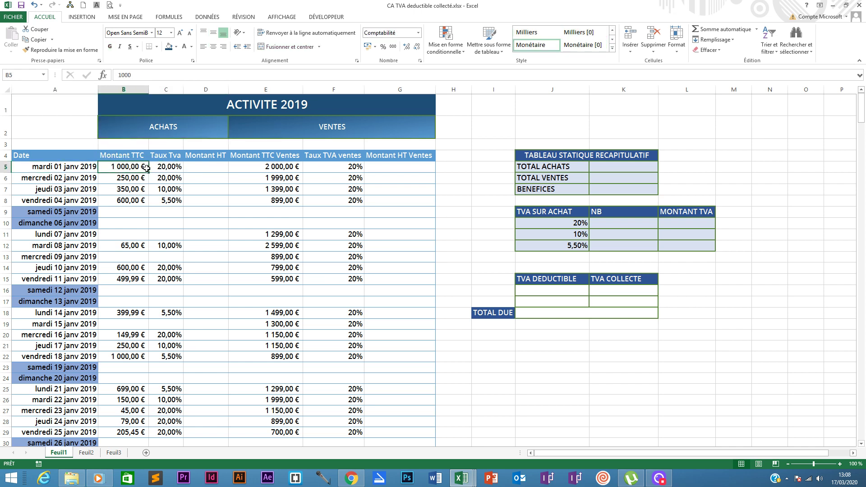
left_click(165, 167)
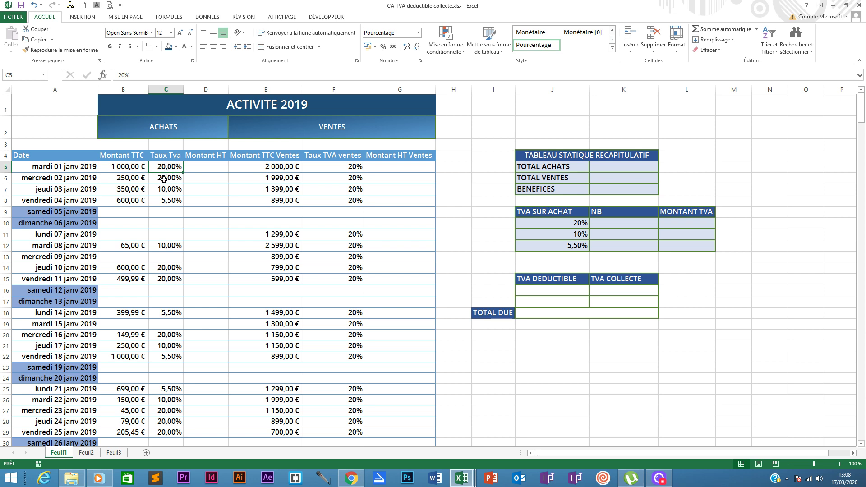
left_click(130, 170)
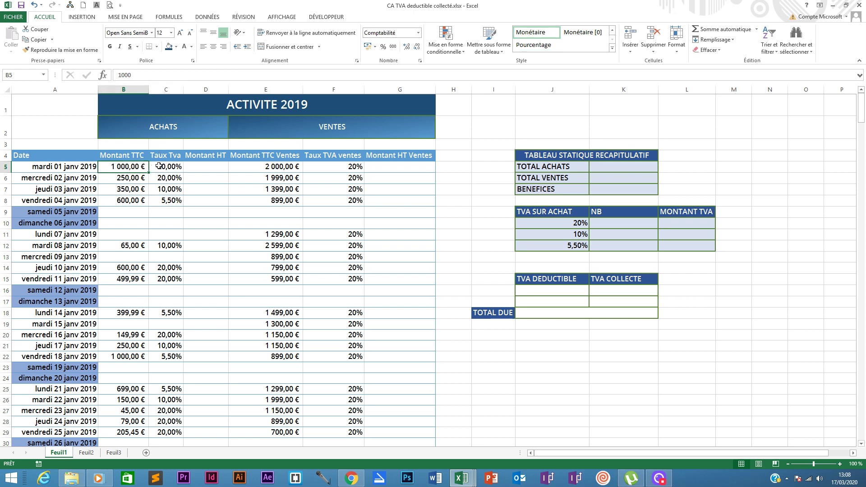
left_click(159, 167)
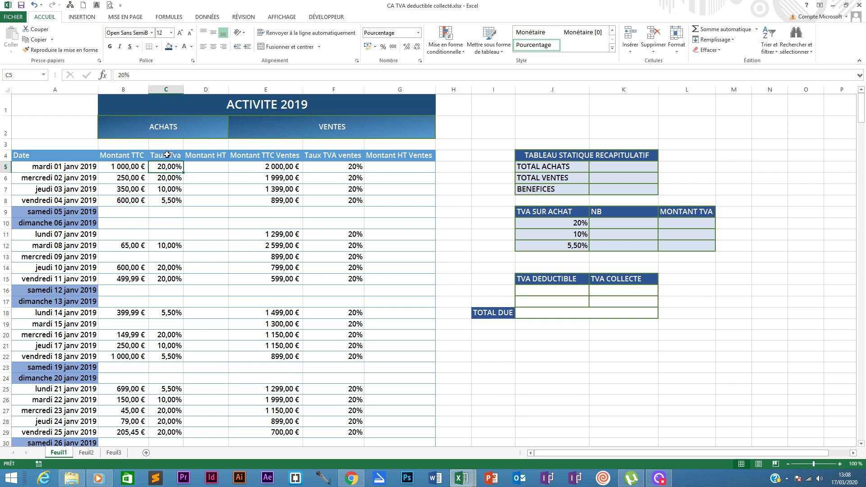
- Review the purchase VAT rates in C5:C8 (20%, 10%, 5,5%) and the 350 amount in B7
left_click(170, 178)
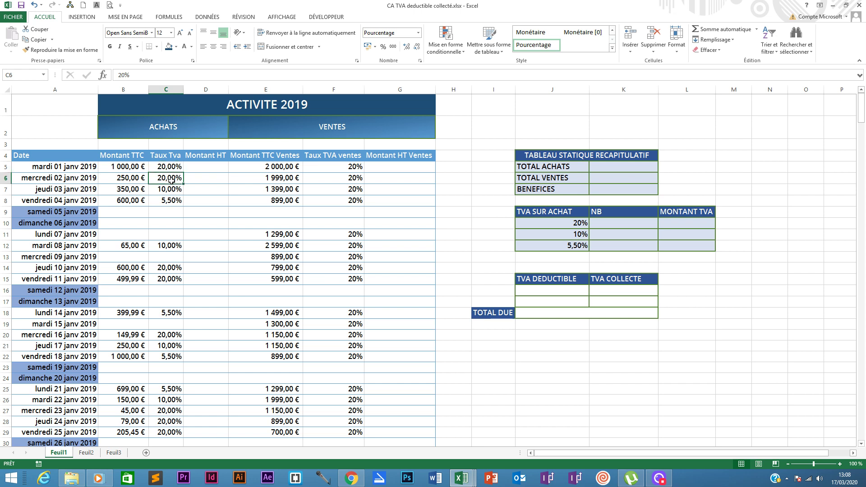
left_click(168, 190)
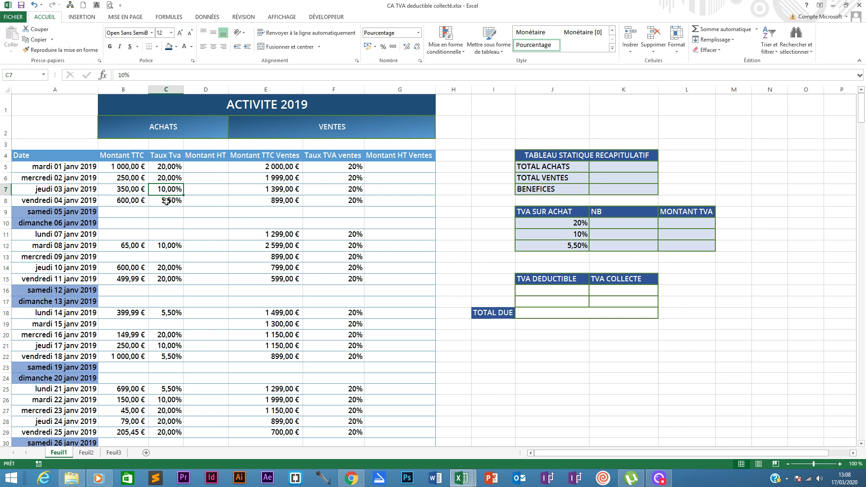
left_click(166, 202)
left_click(165, 167)
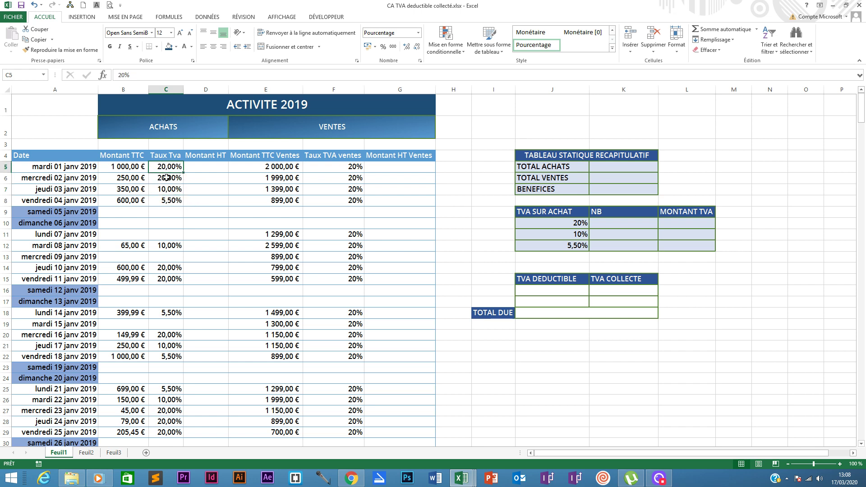
key("Down")
key("Down")
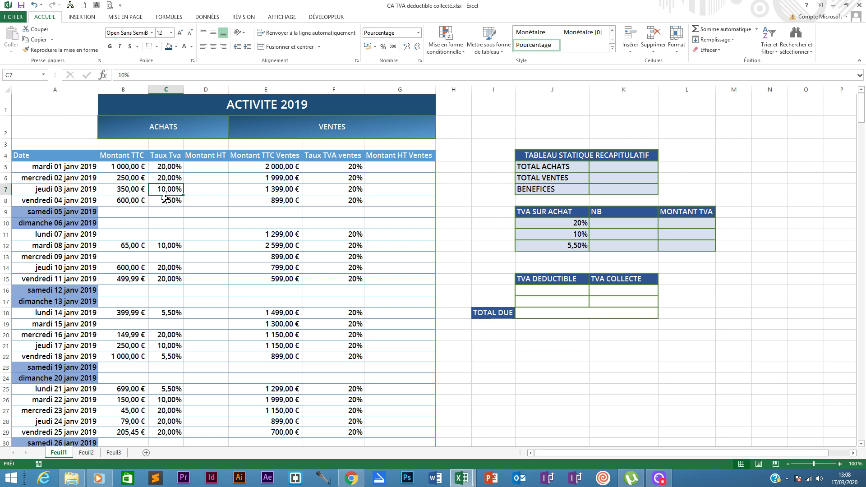
key("Down")
left_click(125, 166)
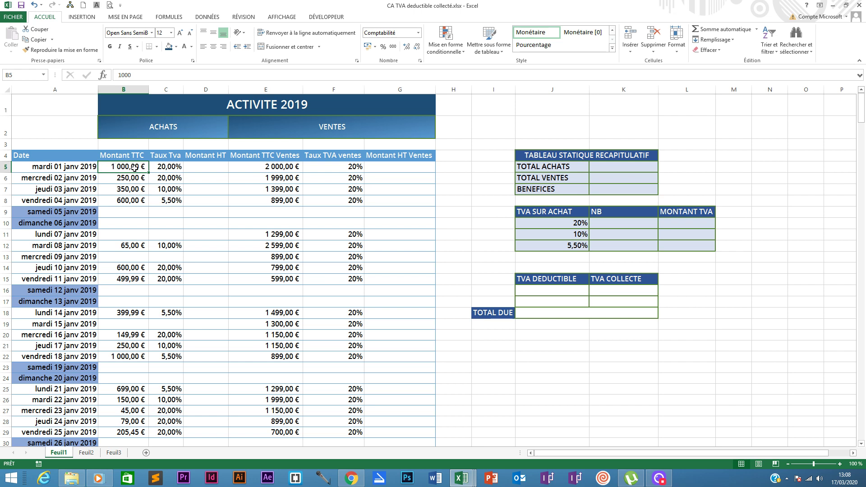
left_click(170, 166)
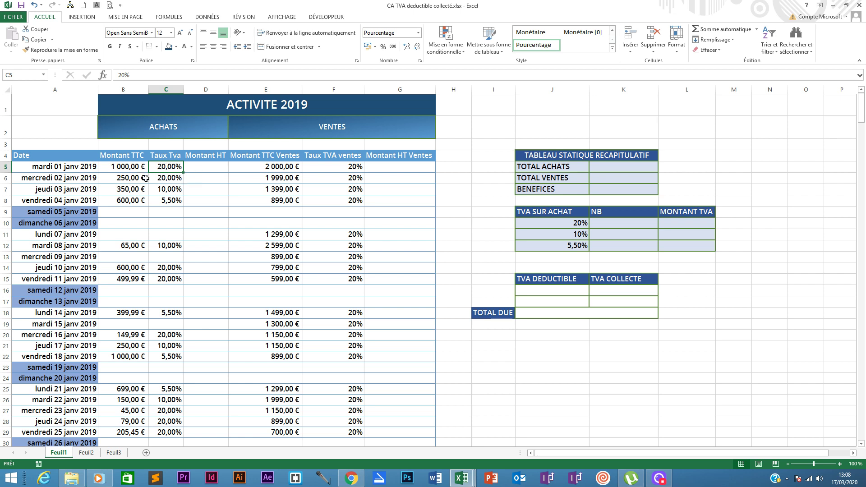
left_click(122, 193)
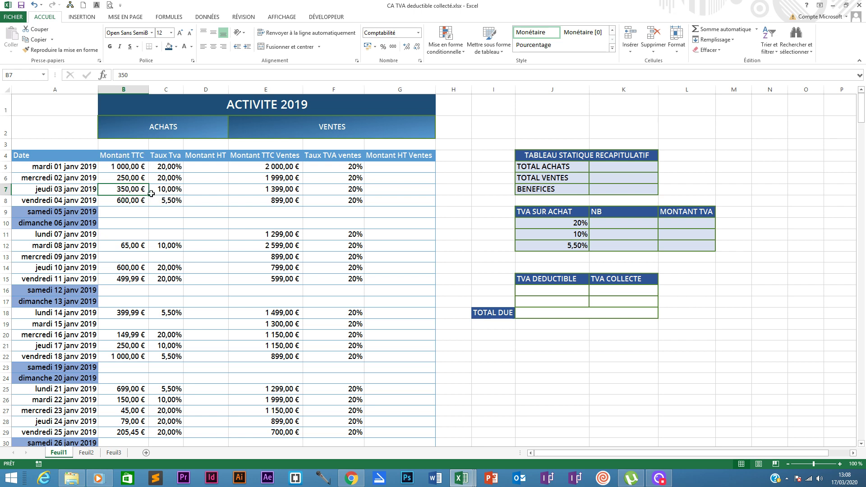
left_click(168, 190)
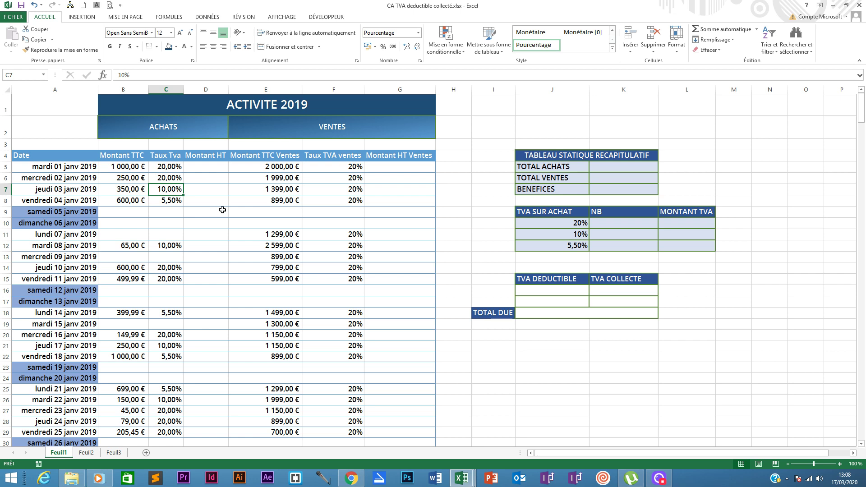
- Check the sheet's last rows, then review the sales amounts and VAT rates in E5:F8
key("ctrl+Home")
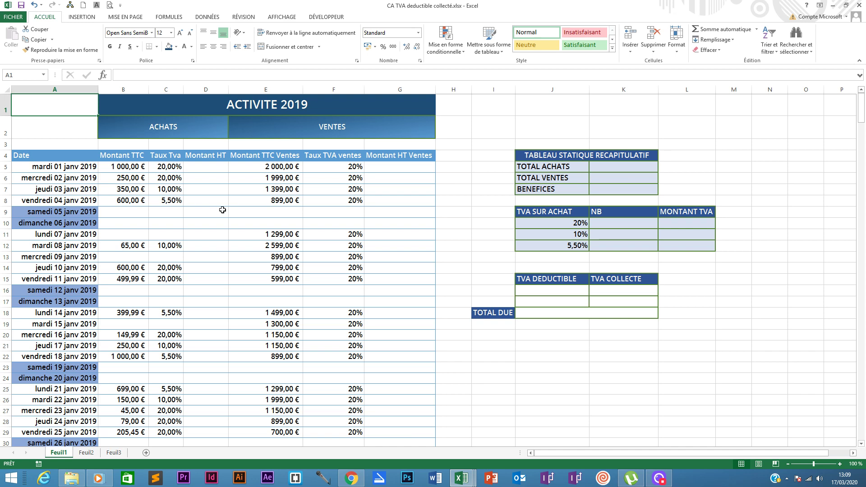
key("ctrl+End")
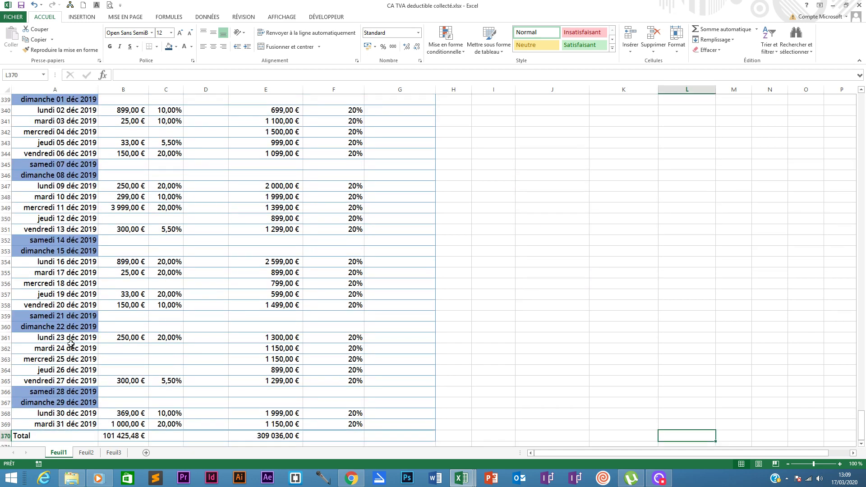
scroll(71, 345, "down", 1)
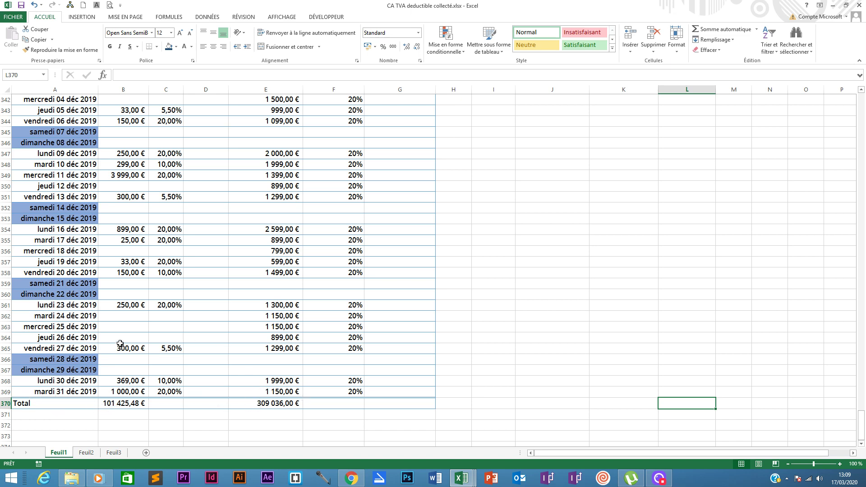
key("ctrl+Home")
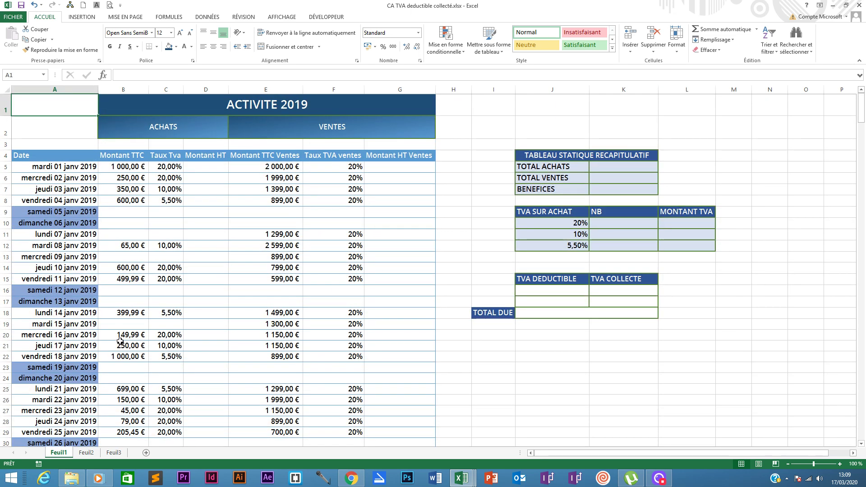
left_click(256, 132)
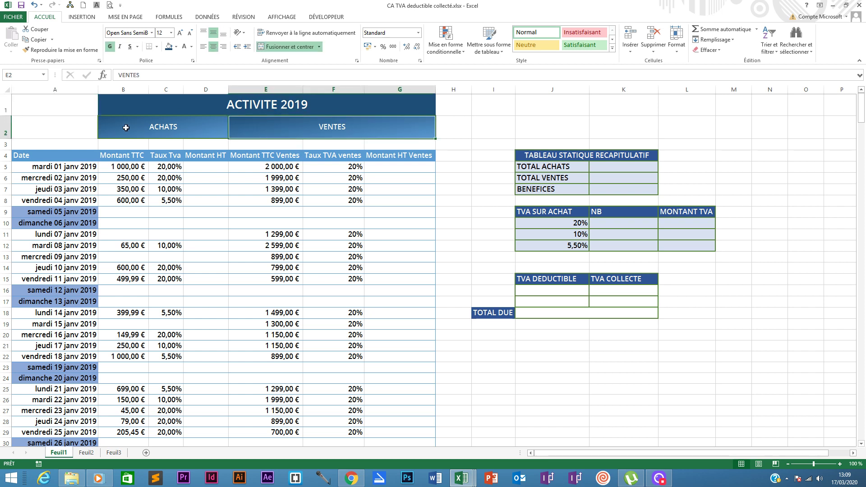
left_click(269, 166)
left_click(342, 168)
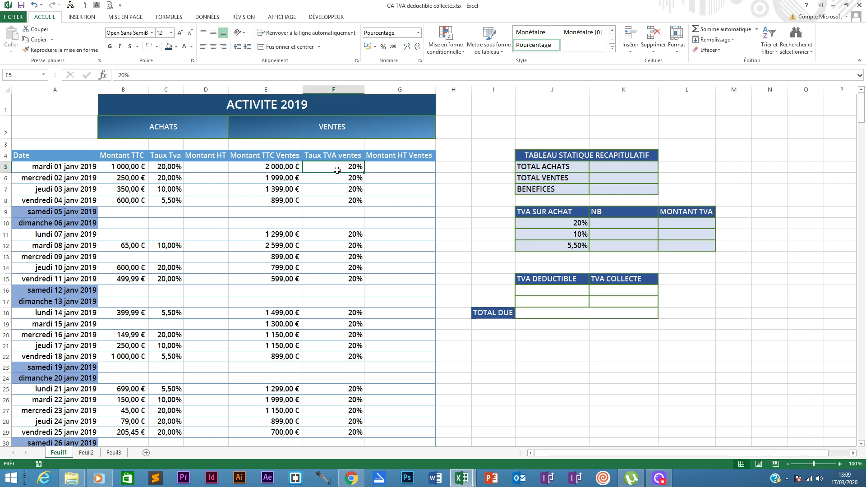
left_click(264, 170)
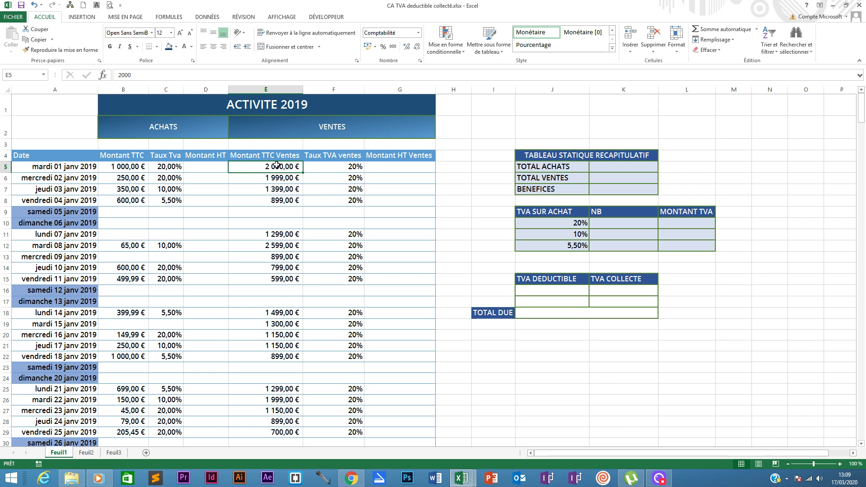
left_click(352, 168)
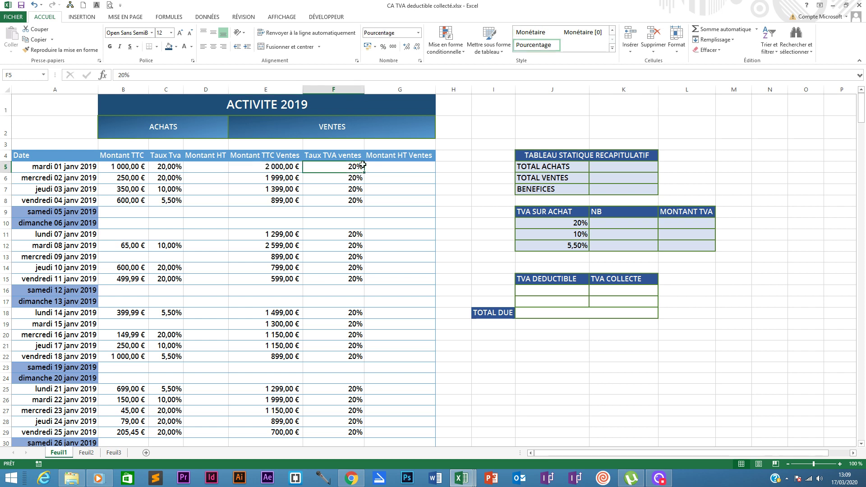
left_click(331, 179)
left_click(326, 190)
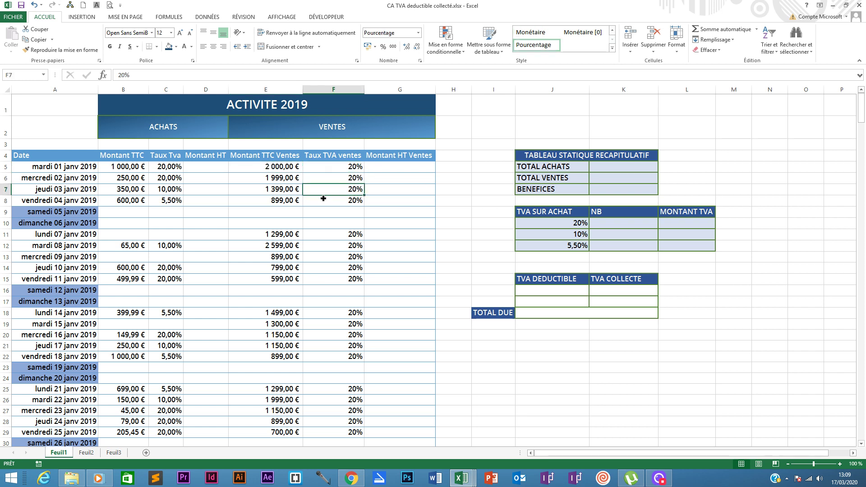
left_click(323, 199)
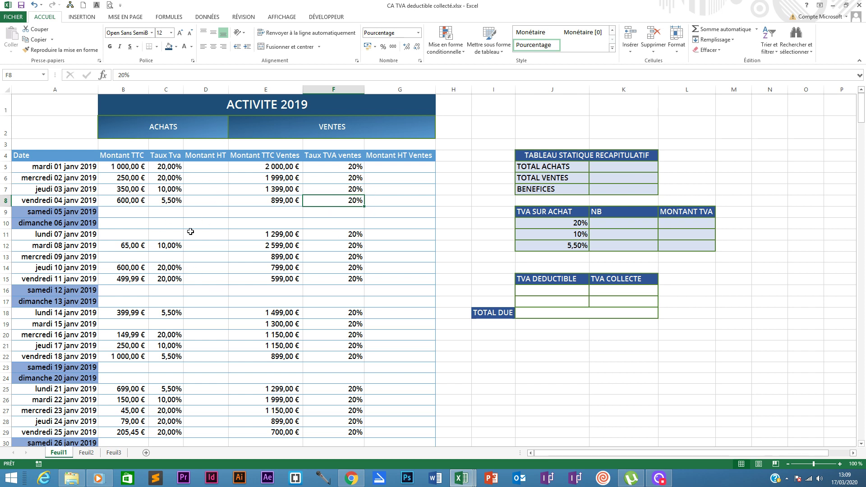
left_click(225, 171)
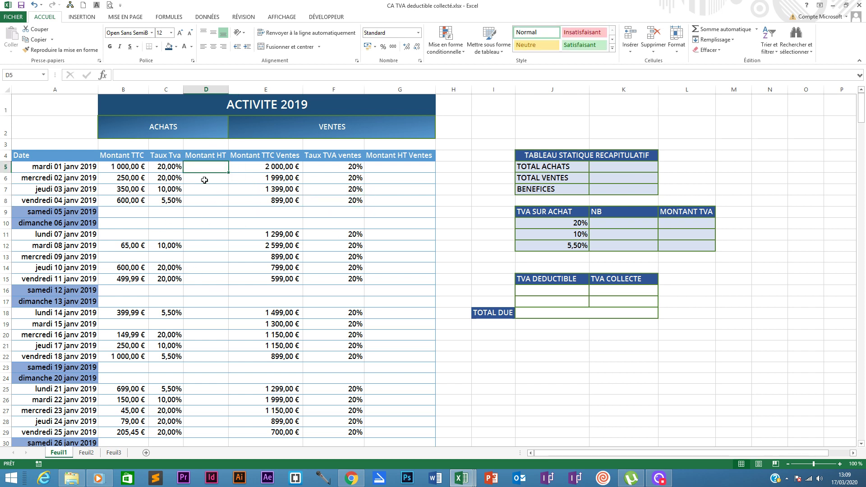
- Point out the Montant TTC columns and the empty Montant HT purchase and sales columns
left_click(125, 154)
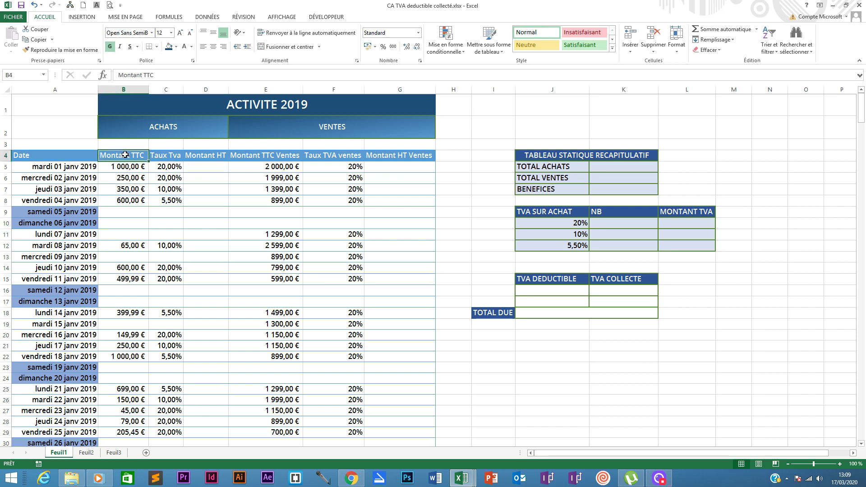
left_click(222, 156)
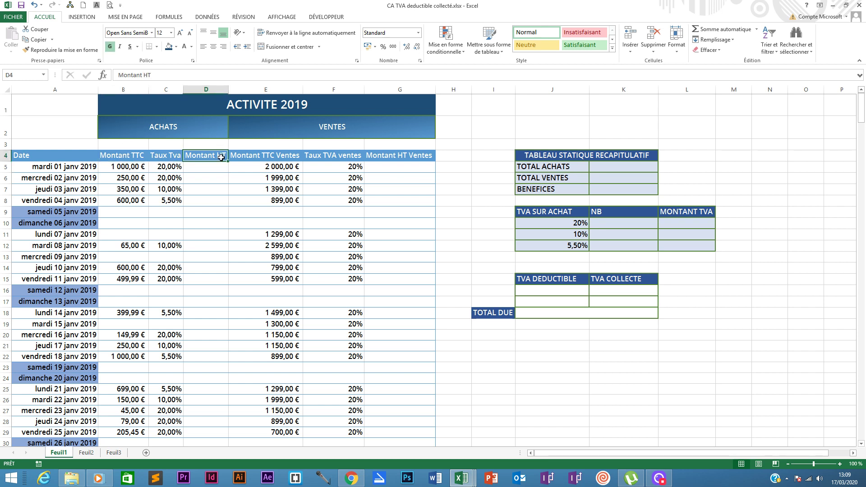
left_click(166, 170)
left_click(170, 193)
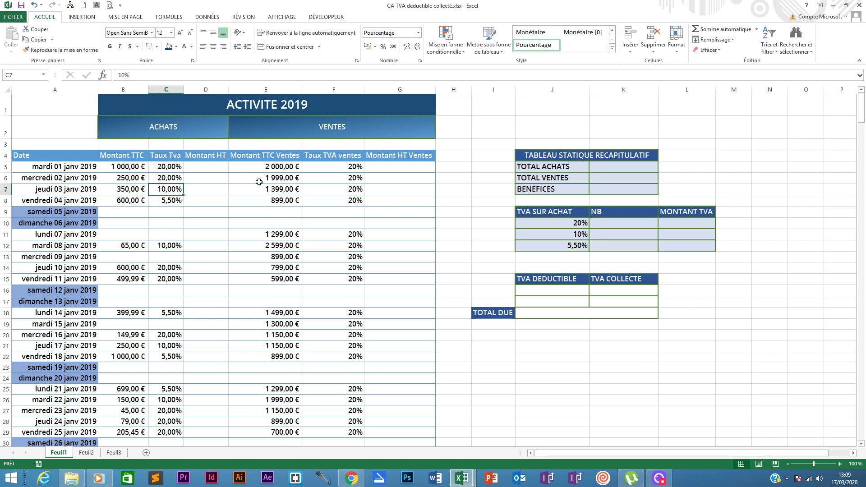
left_click(252, 165)
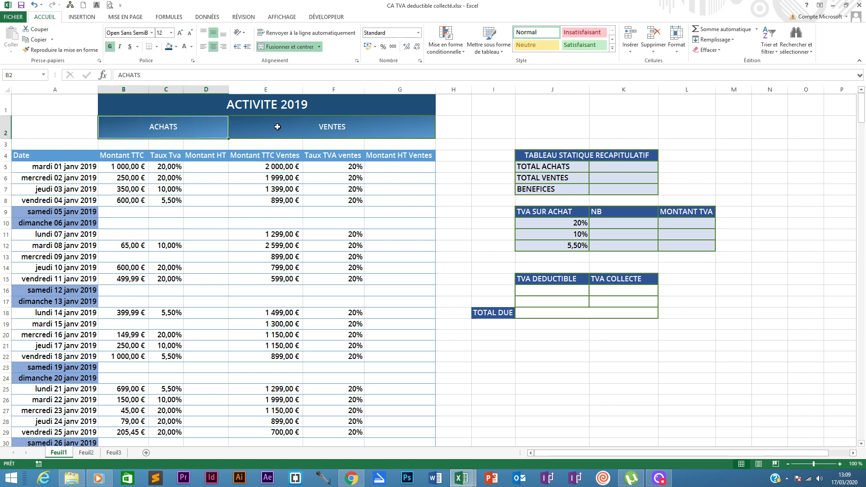
left_click_drag(144, 130, 288, 130)
left_click(392, 168)
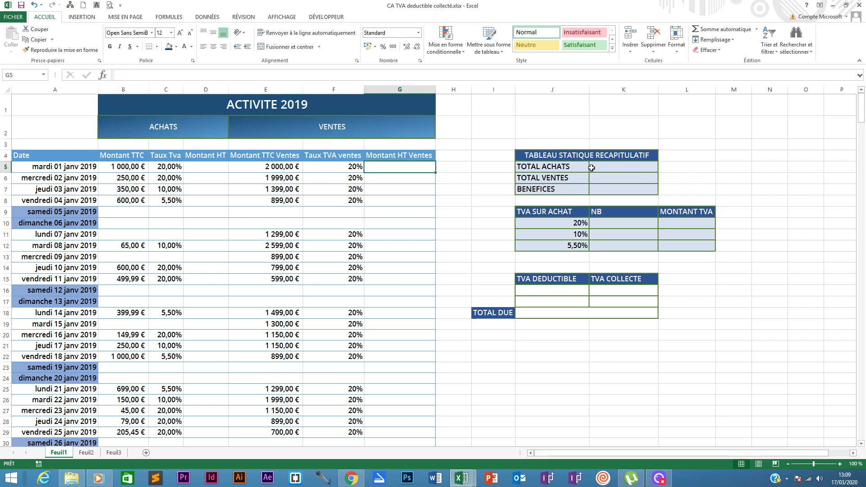
- Walk through the recap's TOTAL ACHATS, TOTAL VENTES, BENEFICES and per-rate count cells
left_click(620, 167)
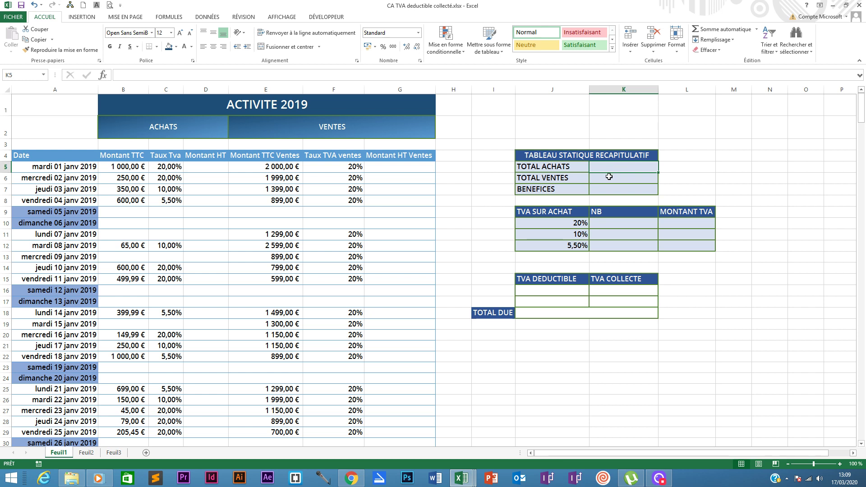
left_click(607, 179)
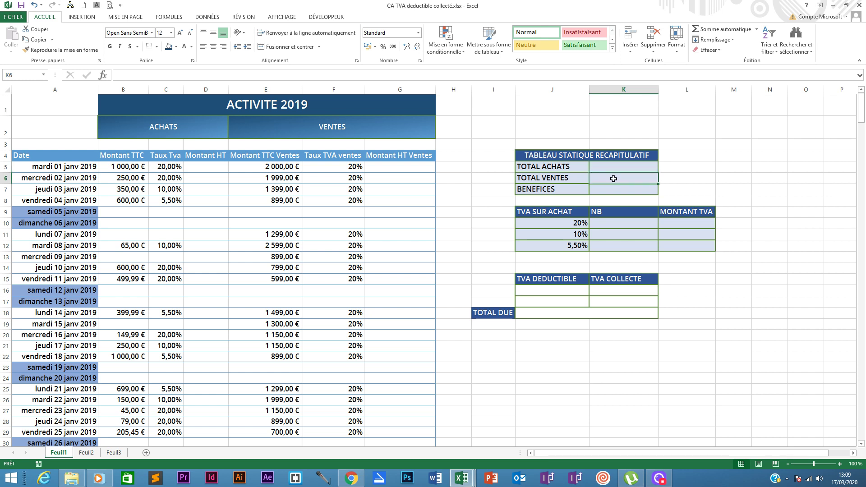
left_click(616, 187)
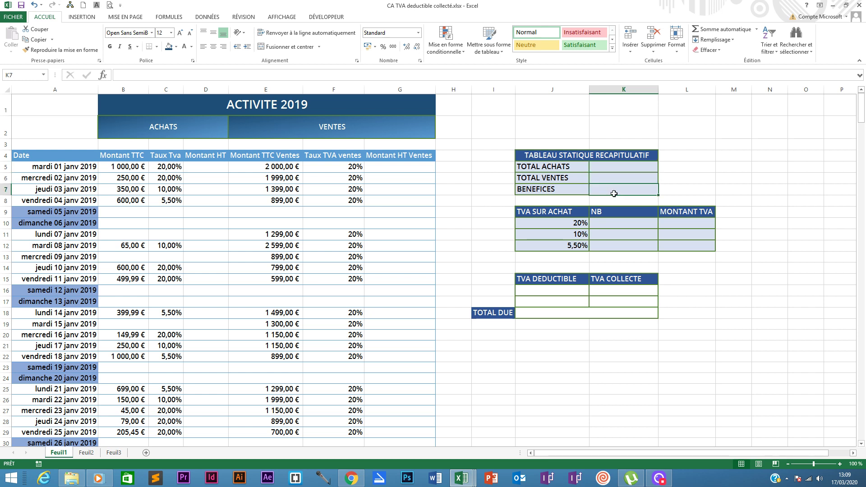
left_click(612, 177)
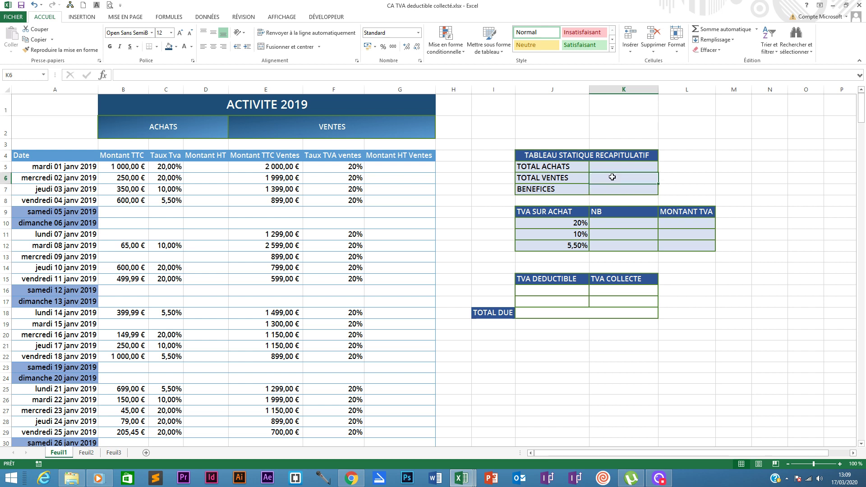
left_click(611, 166)
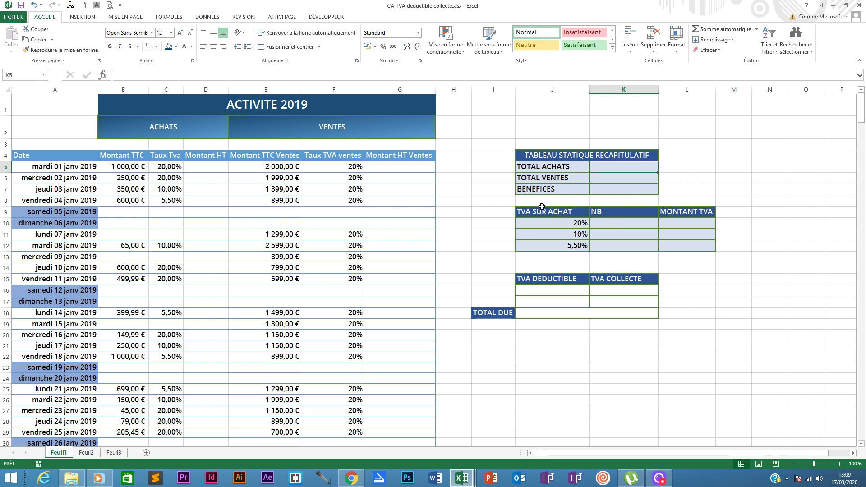
left_click(604, 225)
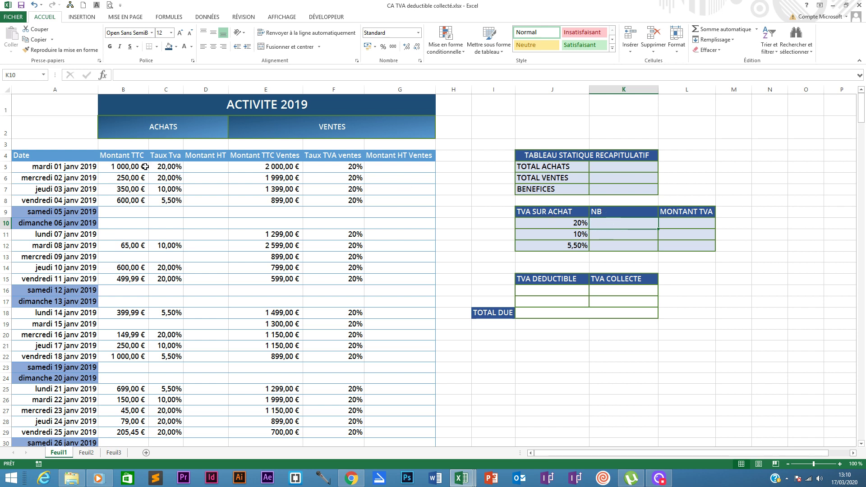
left_click(614, 235)
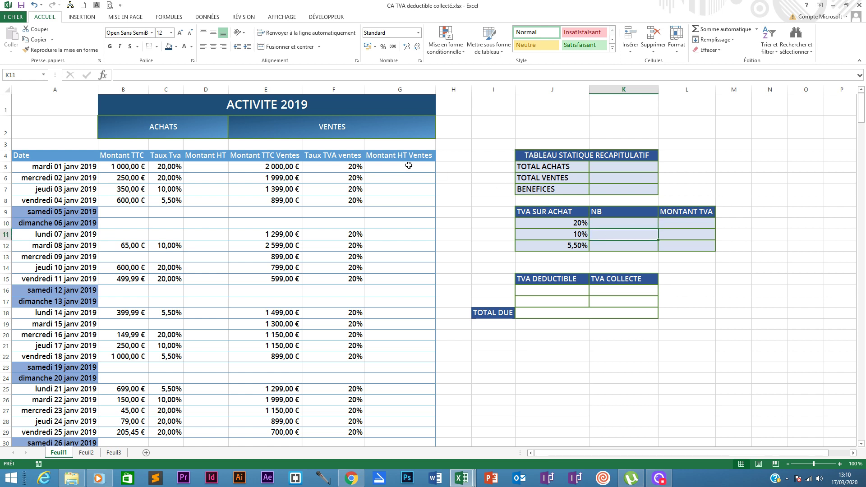
left_click(613, 247)
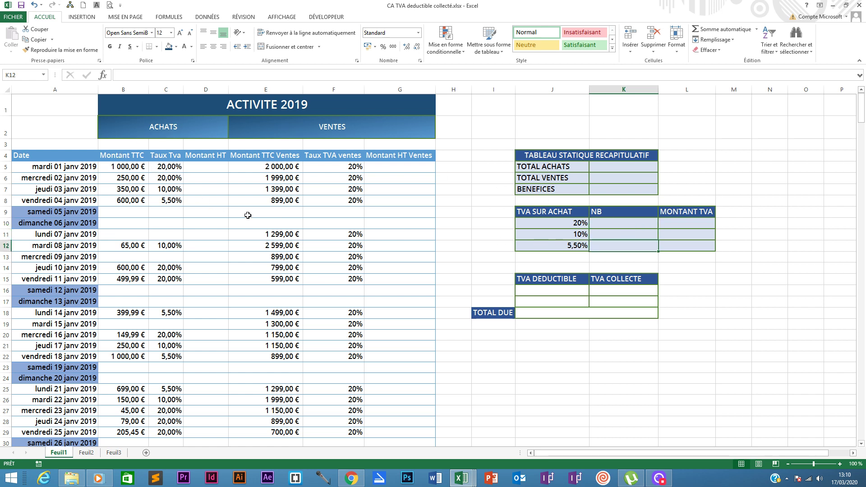
- Point out the VAT amount cells for 20%, 10%, 5,50% and the TVA DEDUCTIBLE and COLLECTE cells
left_click(673, 223)
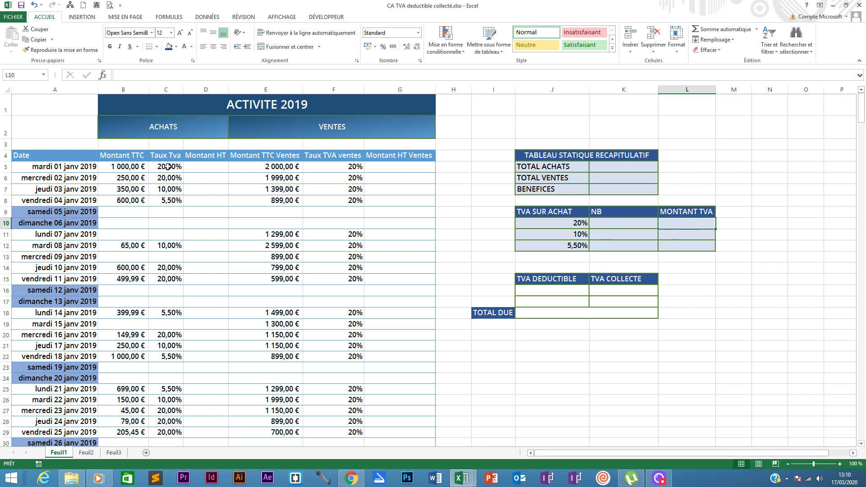
left_click(699, 233)
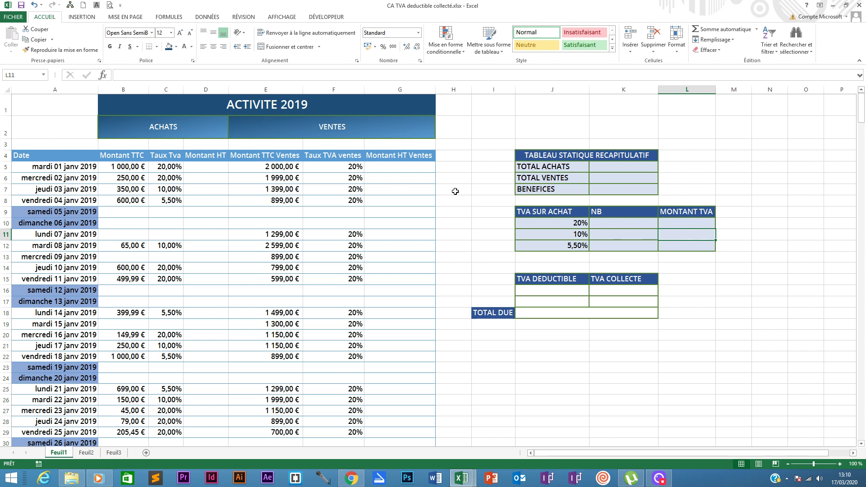
left_click(701, 249)
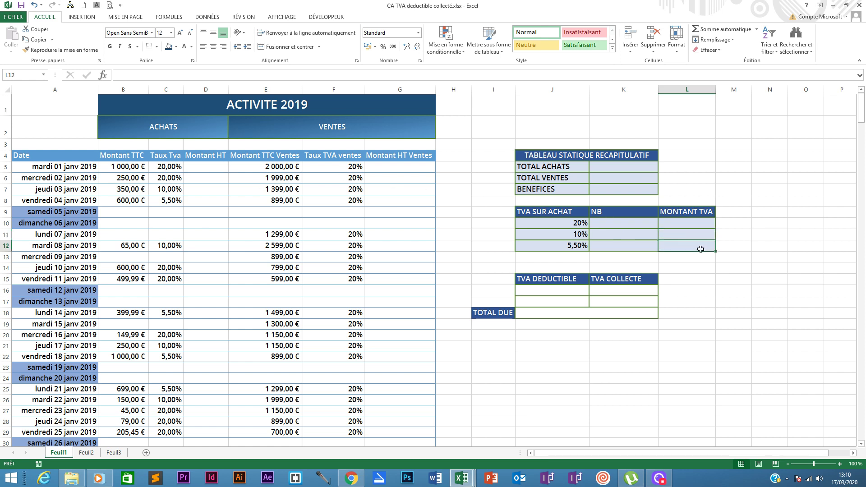
left_click(550, 291)
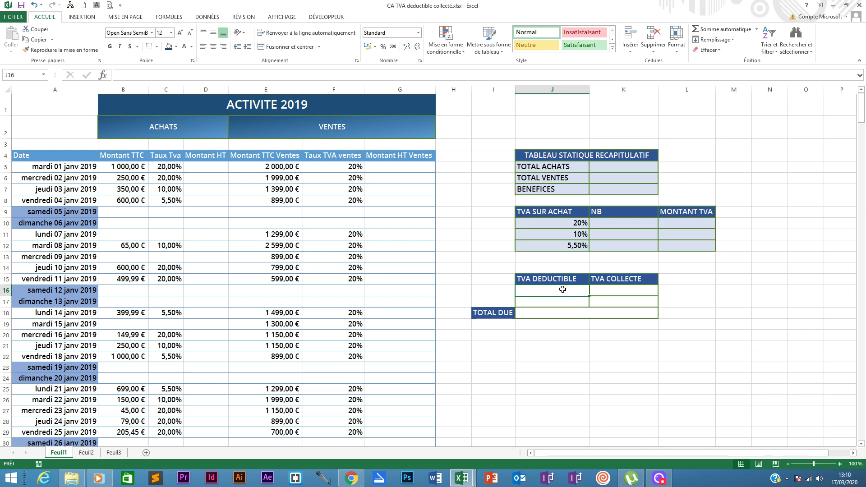
left_click(605, 295)
left_click(539, 289)
left_click(610, 289)
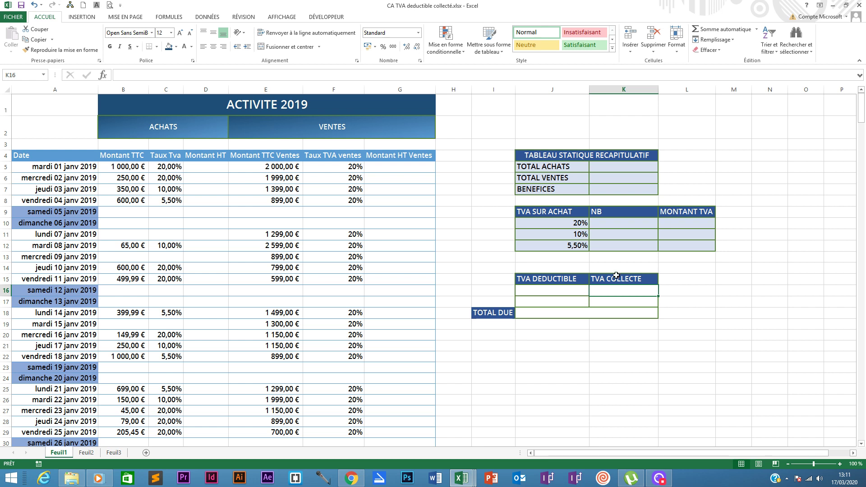
- Format A4:G370 as a blue table with headers and turn off the filter buttons
left_click(200, 167)
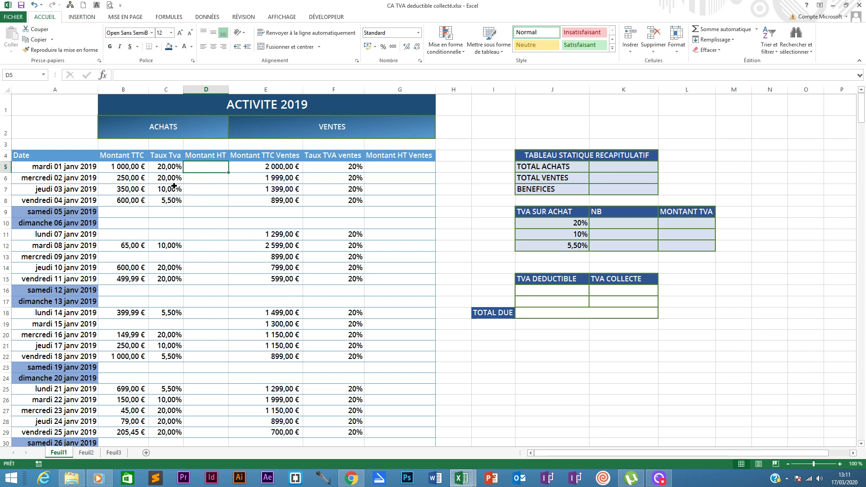
left_click_drag(174, 188, 172, 244)
left_click_drag(336, 321, 368, 379)
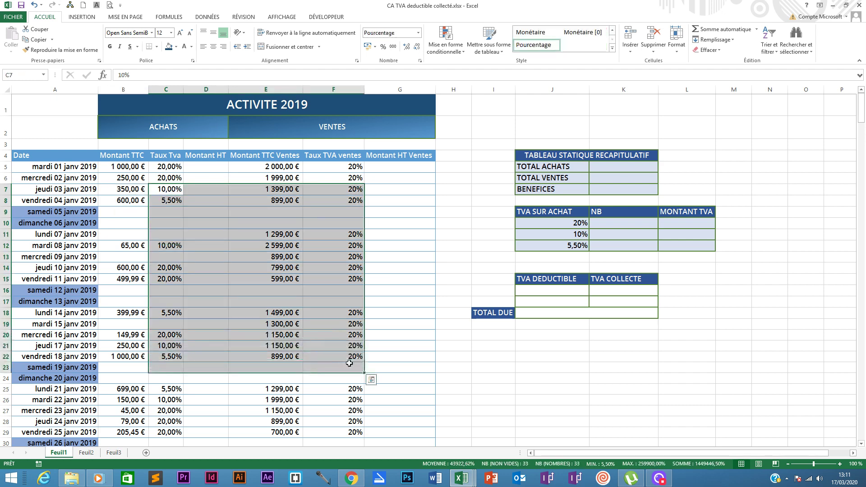
left_click(215, 166)
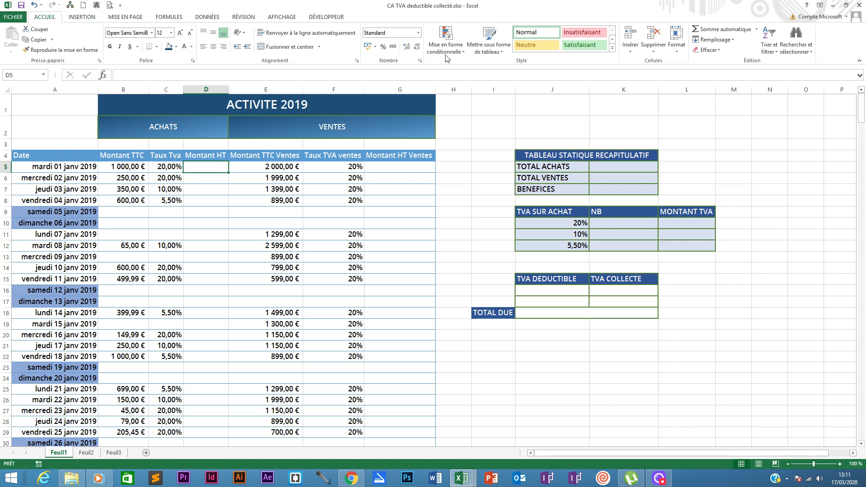
left_click(492, 42)
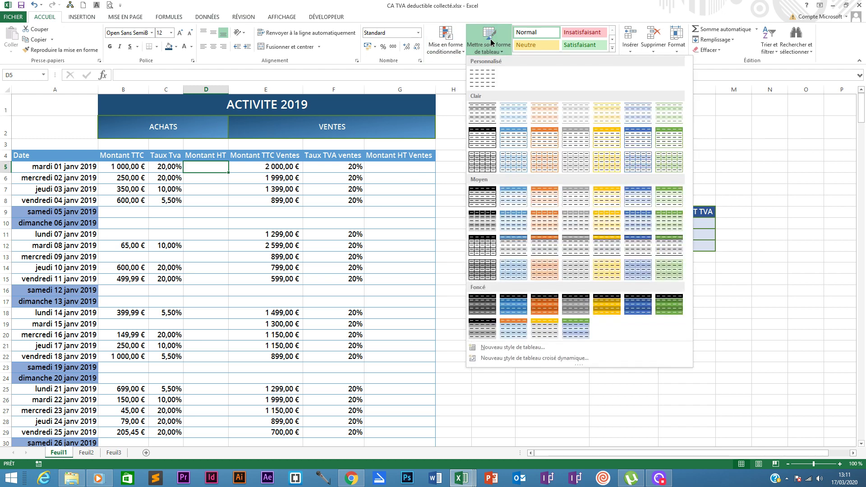
left_click(516, 137)
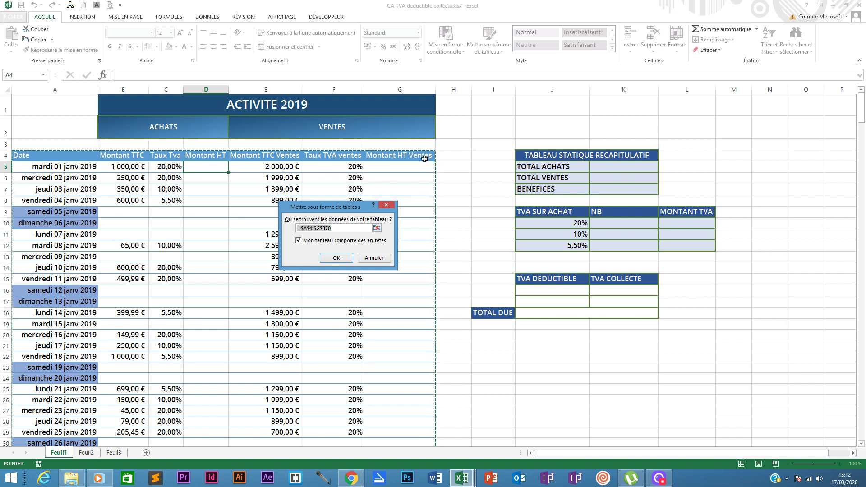
left_click(336, 257)
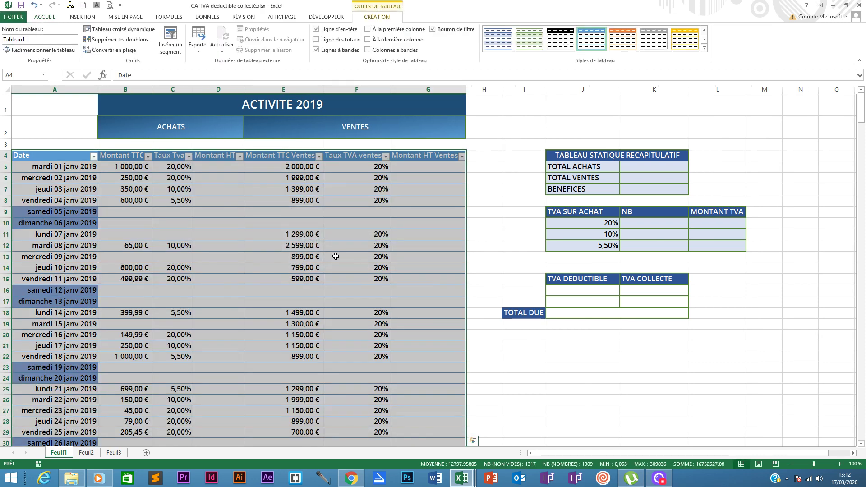
left_click(133, 155)
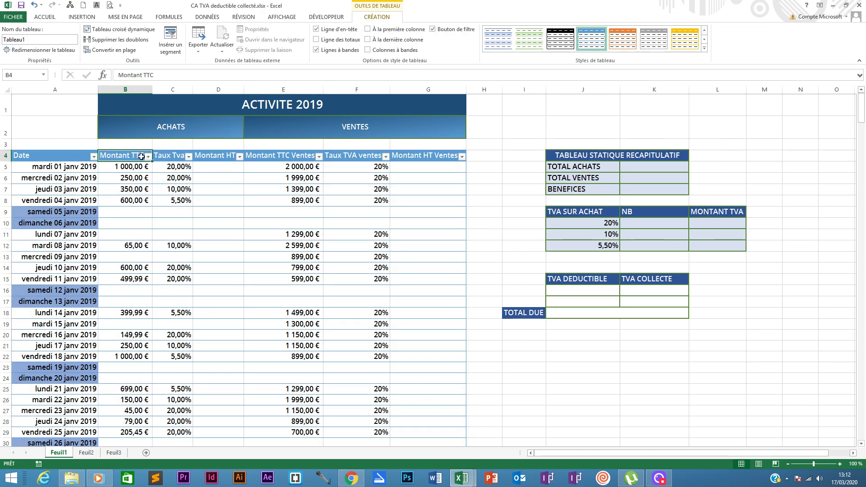
left_click(433, 30)
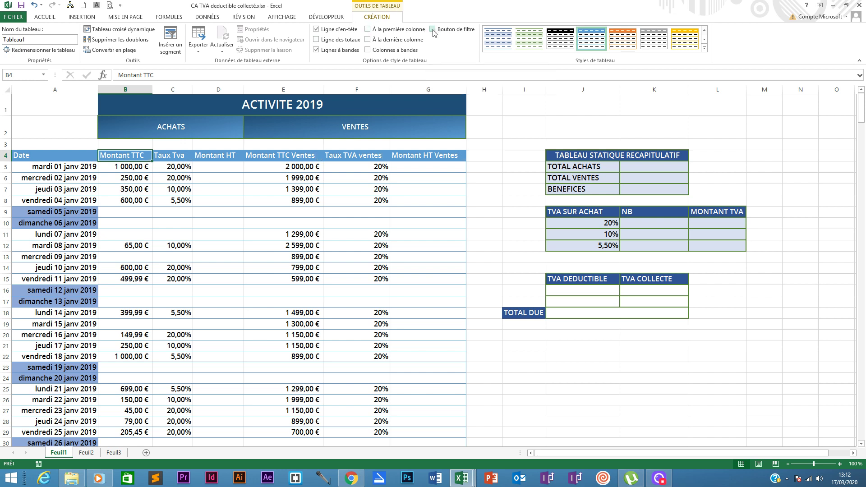
left_click(212, 168)
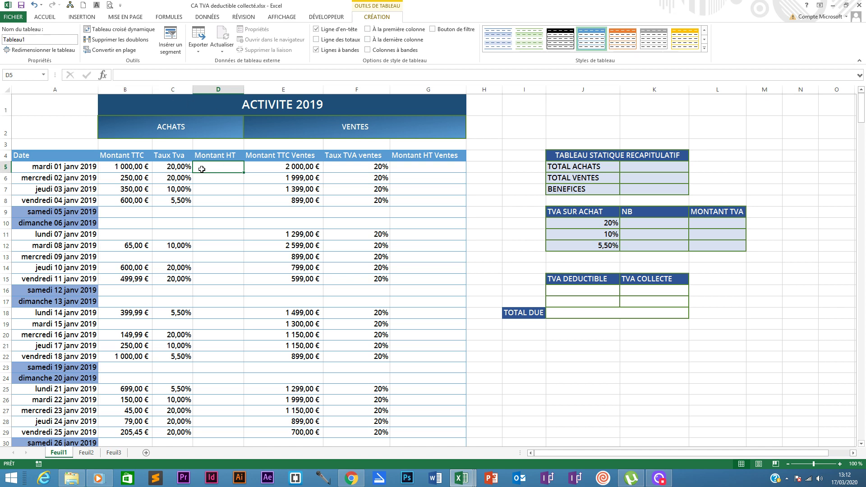
- Enter =[@[Montant TTC]]/(1+[@[Taux Tva]]) in D5 so the whole column fills down
double_click(217, 169)
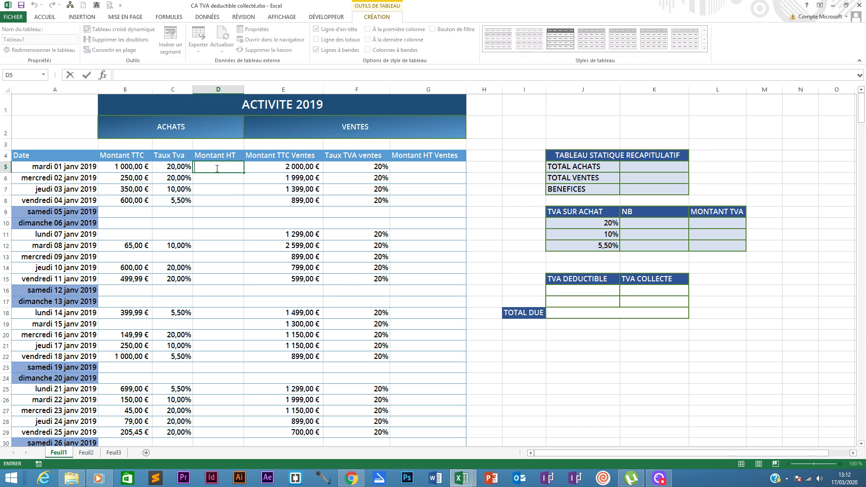
type("=")
left_click(125, 168)
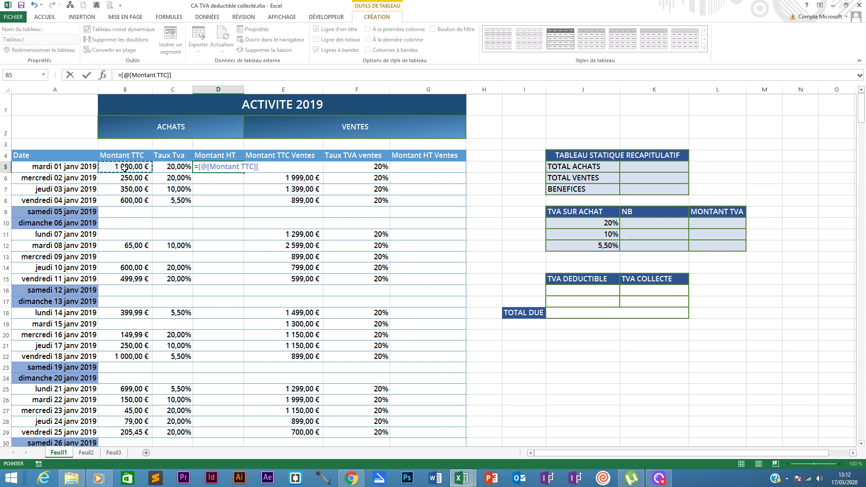
type("/")
type("(1+")
left_click(176, 167)
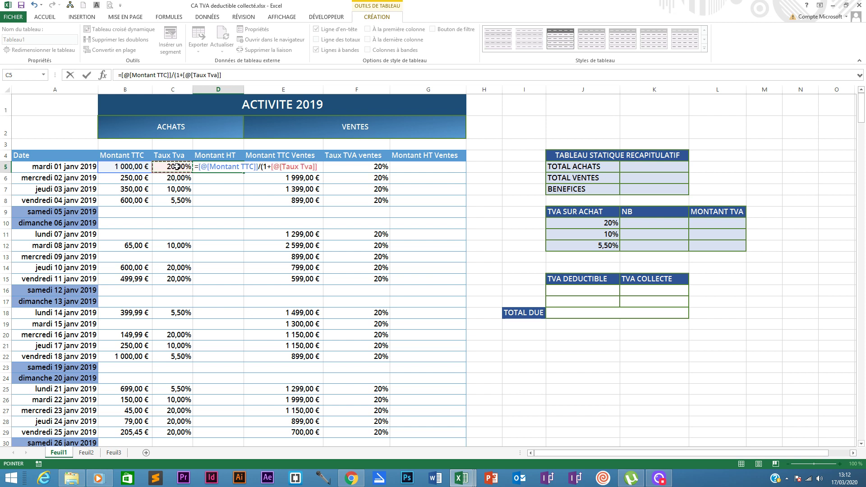
type(")")
key("Return")
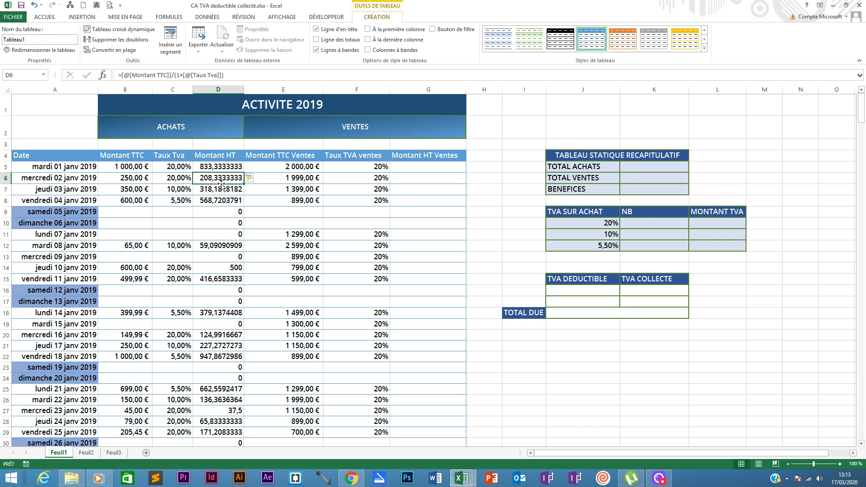
left_click(225, 151)
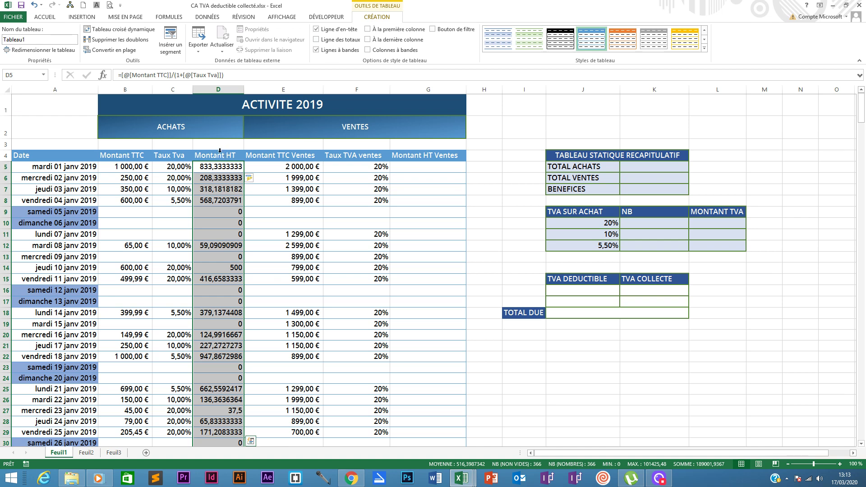
- Review the filled Montant HT column down to the sheet's last rows and back
left_click(220, 151)
left_click(224, 152)
scroll(220, 247, "down", 1)
scroll(220, 247, "up", 1)
key("ctrl+End")
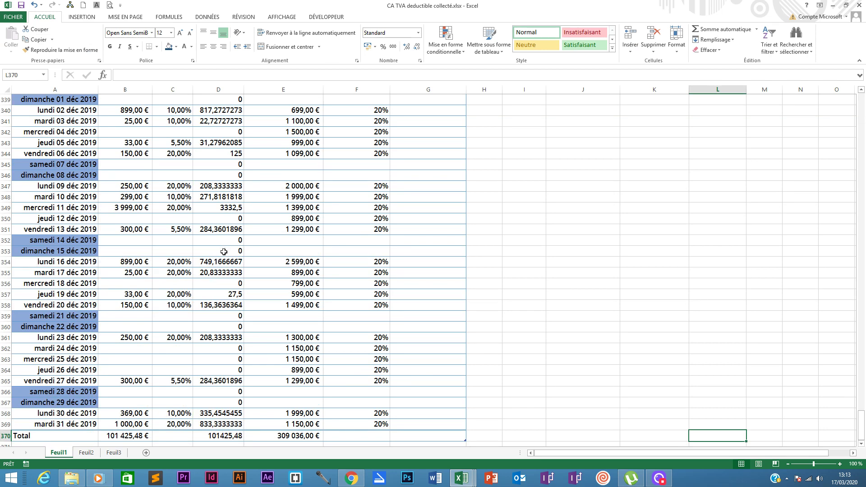
scroll(223, 252, "up", 6)
key("ctrl+Home")
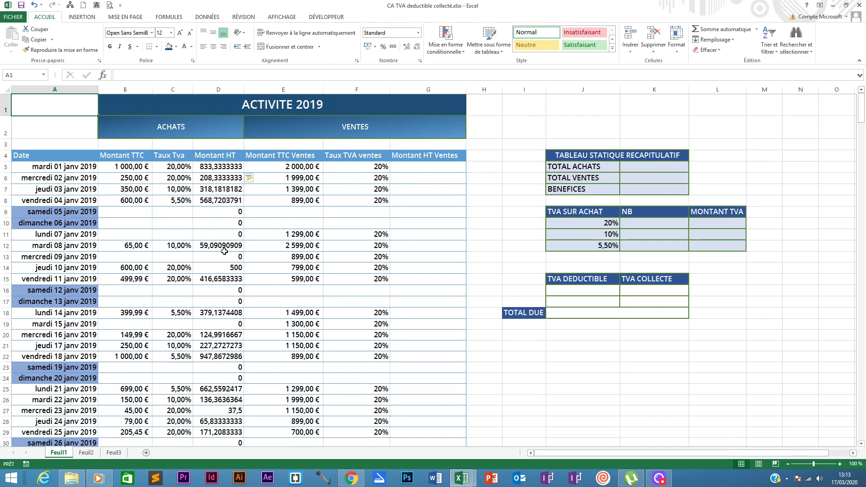
left_click(218, 148)
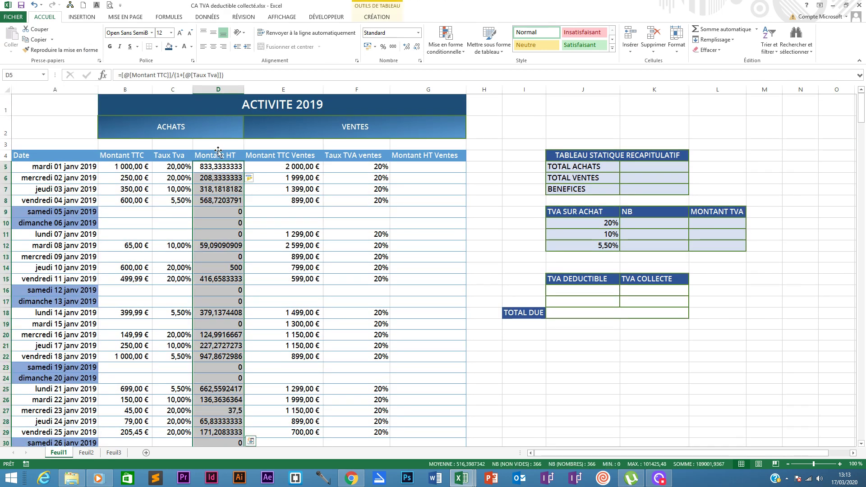
key("ctrl+z")
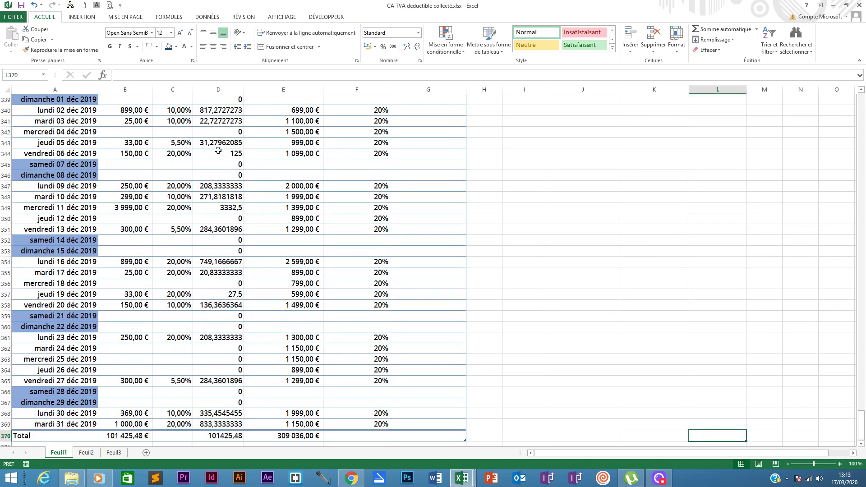
scroll(218, 150, "up", 1)
scroll(218, 150, "up", 14)
scroll(218, 150, "up", 7)
scroll(218, 150, "up", 12)
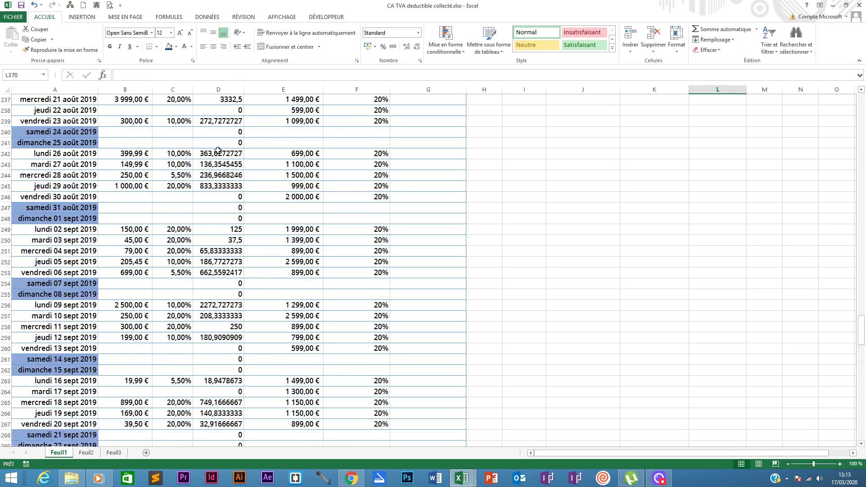
scroll(218, 151, "up", 8)
scroll(218, 151, "up", 15)
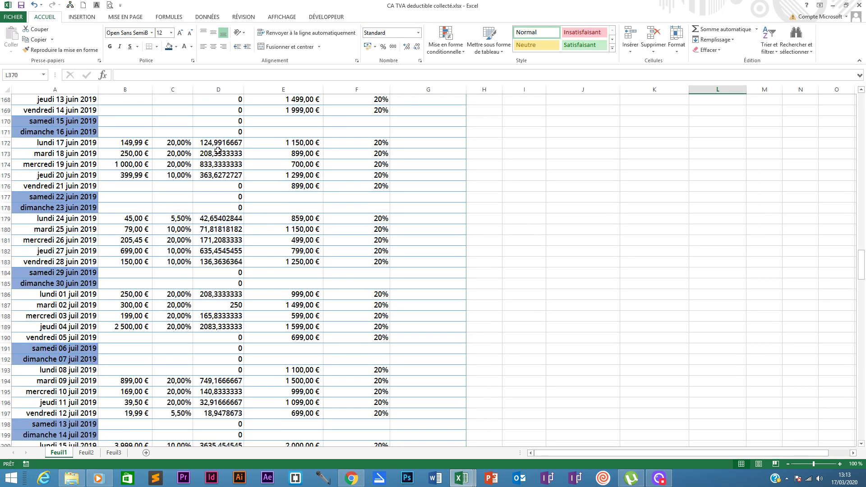
key("ctrl+Home")
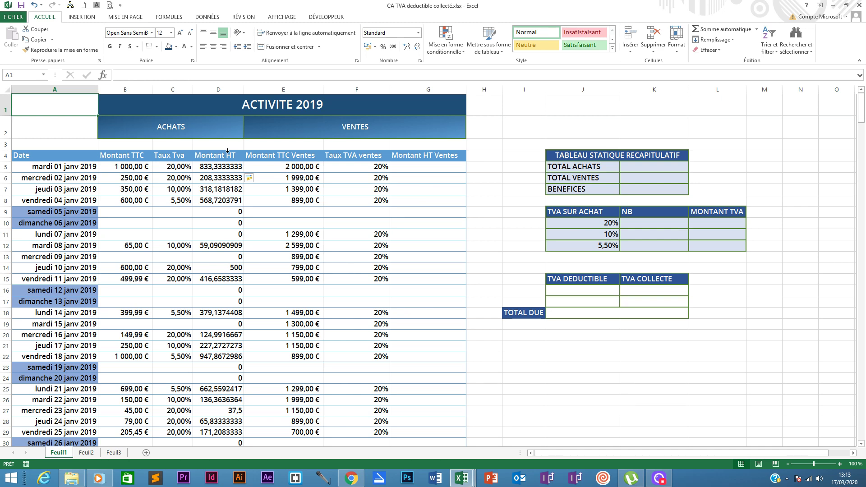
- Apply euro accounting format to all the Montant HT values, e.g. 833,33 €
left_click(228, 151)
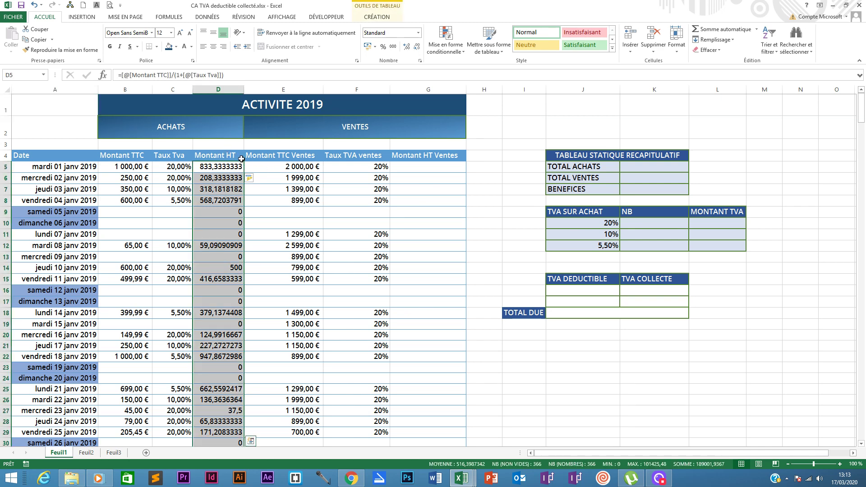
left_click(367, 47)
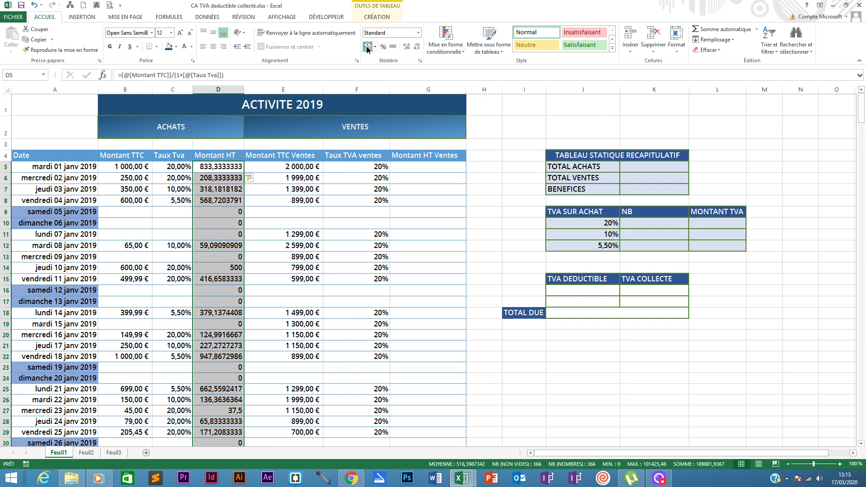
left_click(230, 166)
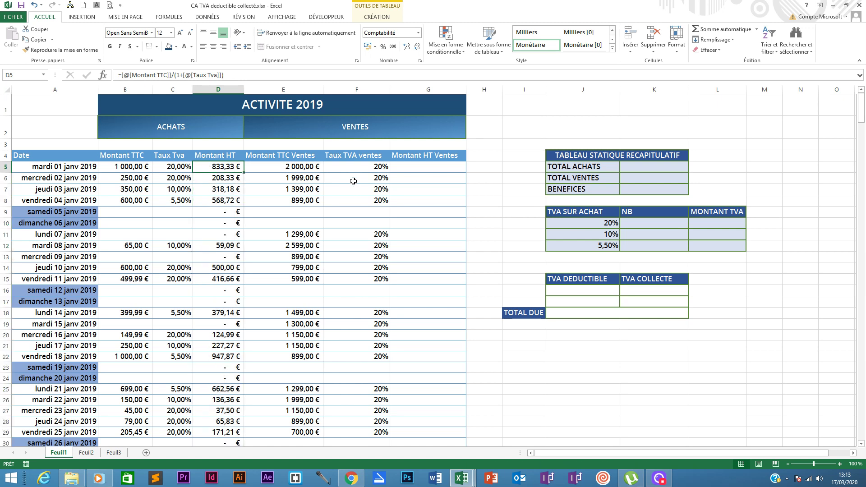
left_click(412, 167)
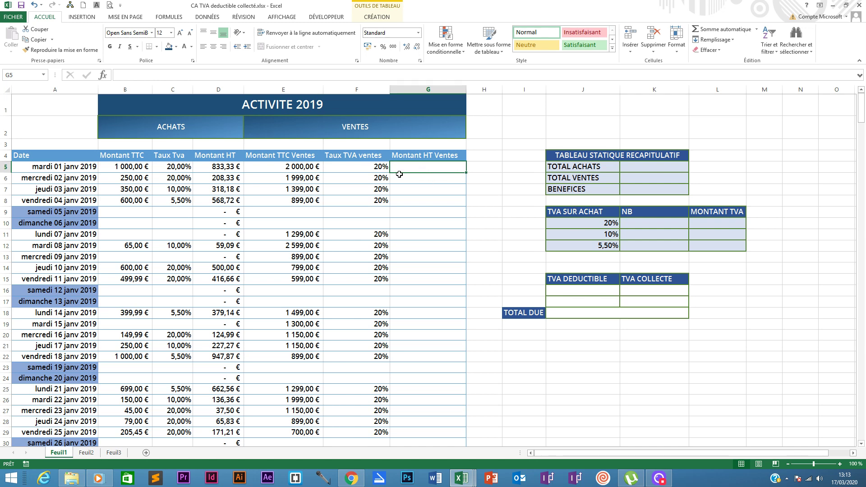
- Enter =[@[Montant TTC Ventes]]/(1+[@[Taux TVA ventes]]) in G5 and verify it filled down
type("=")
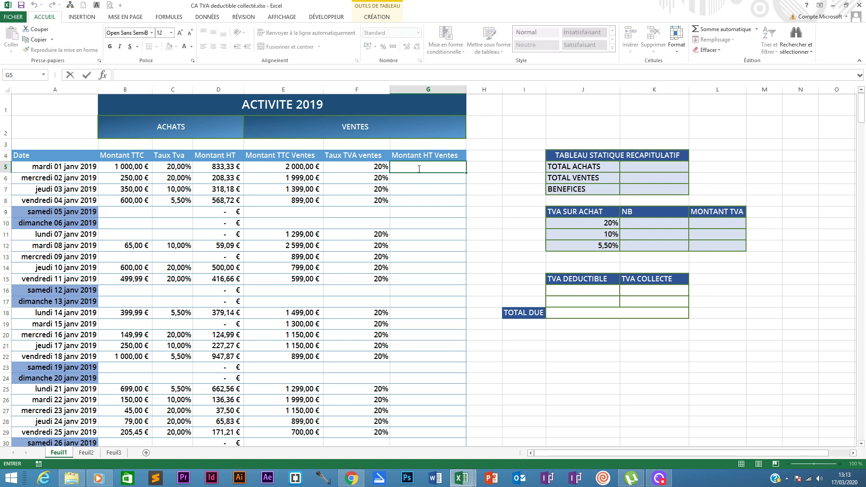
type("=")
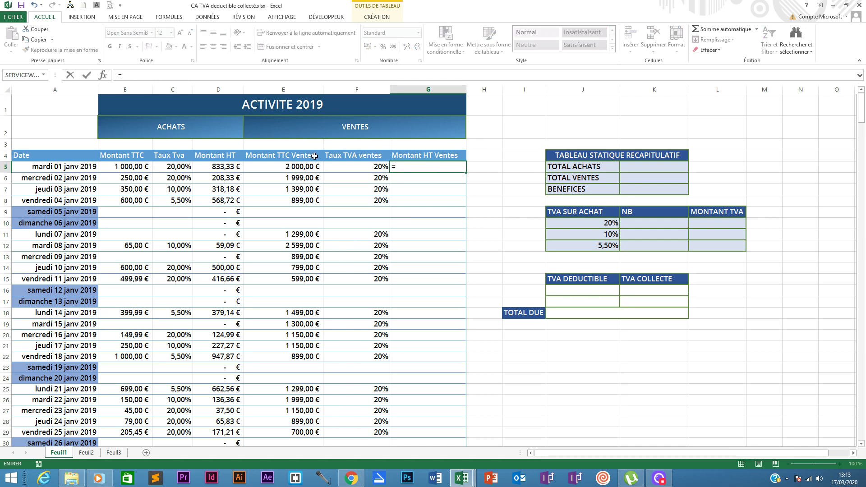
left_click(293, 168)
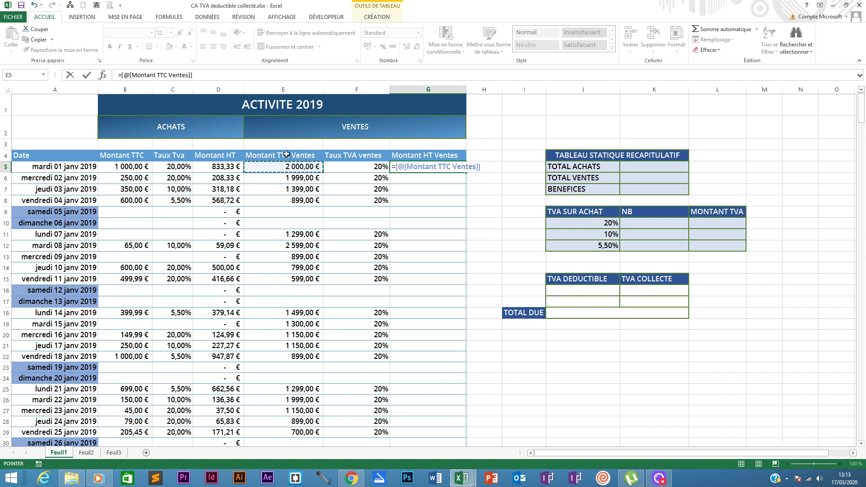
type("/(1")
type("+")
left_click(358, 166)
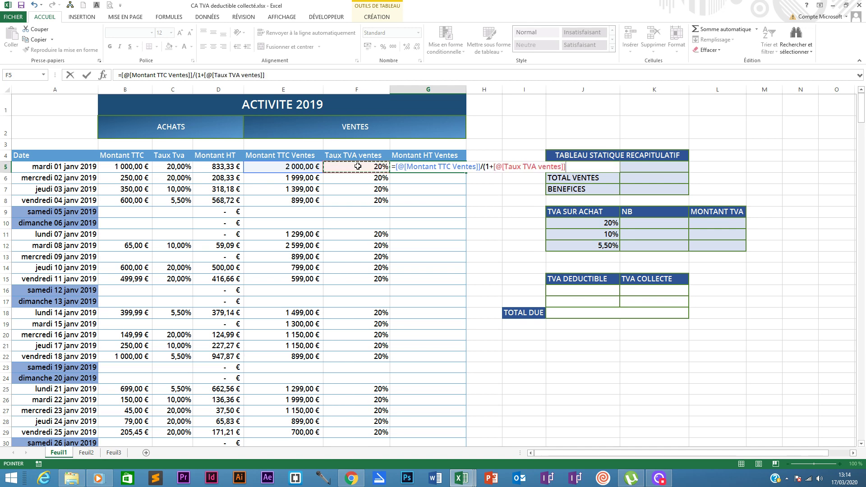
type(")")
key("Return")
left_click(420, 166)
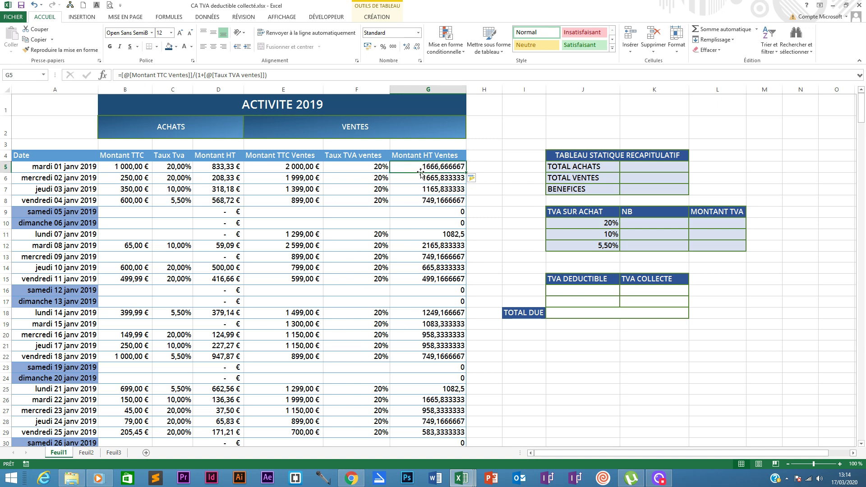
left_click(421, 189)
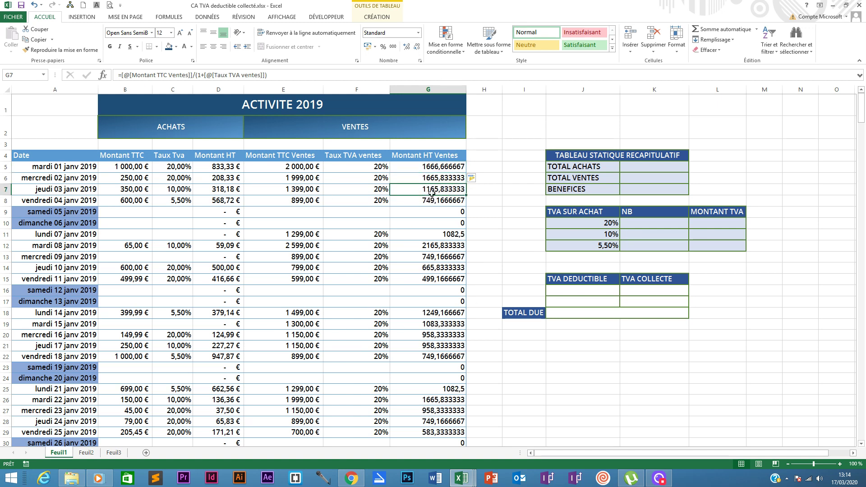
left_click(462, 167)
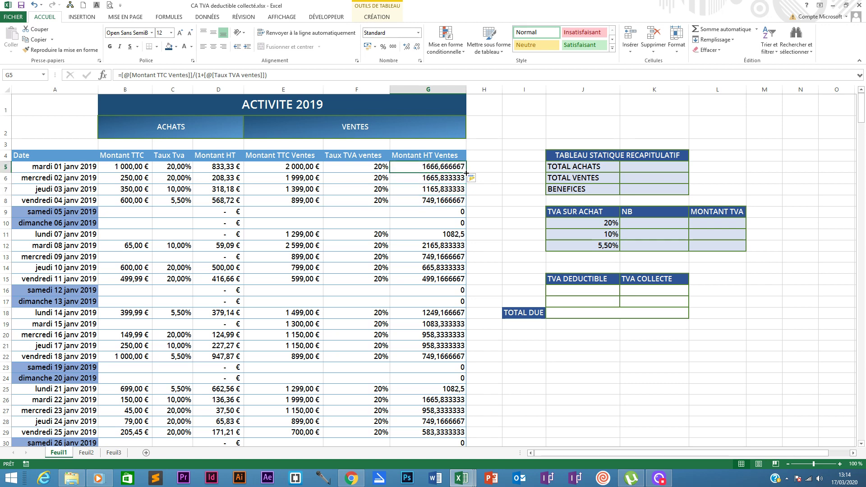
- Apply euro accounting format to the Montant HT Ventes column, e.g. 1 666,67 €
left_click(422, 152)
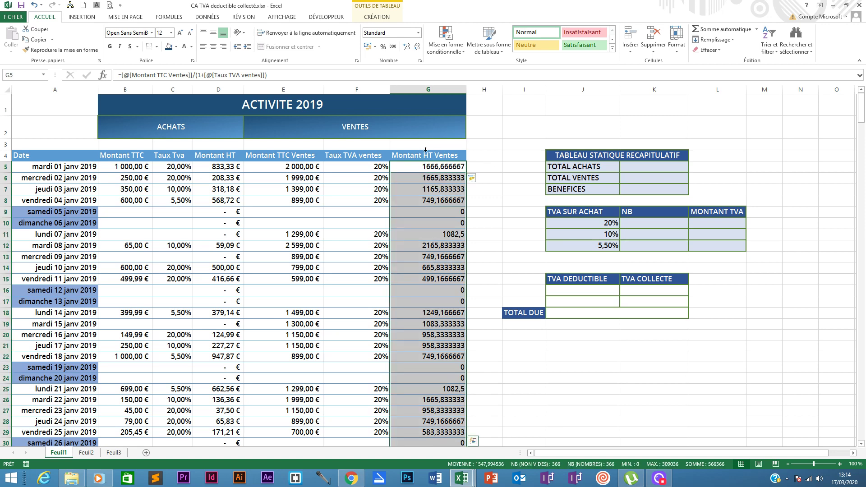
left_click(368, 46)
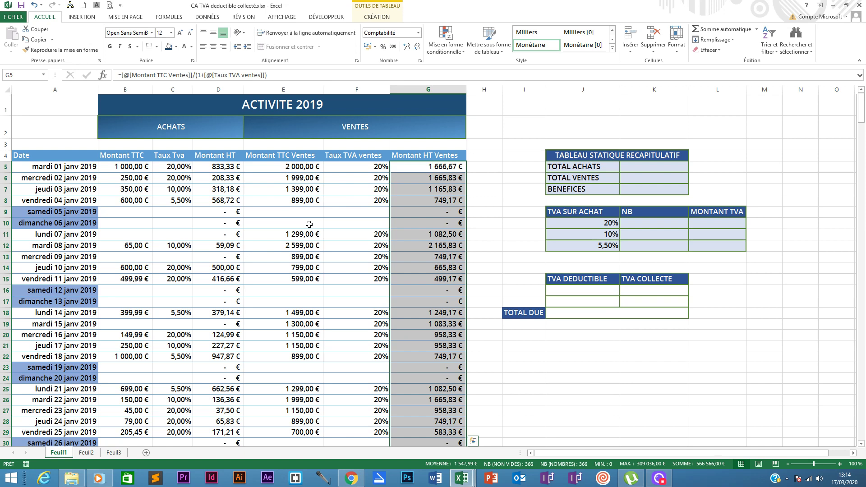
left_click(226, 167)
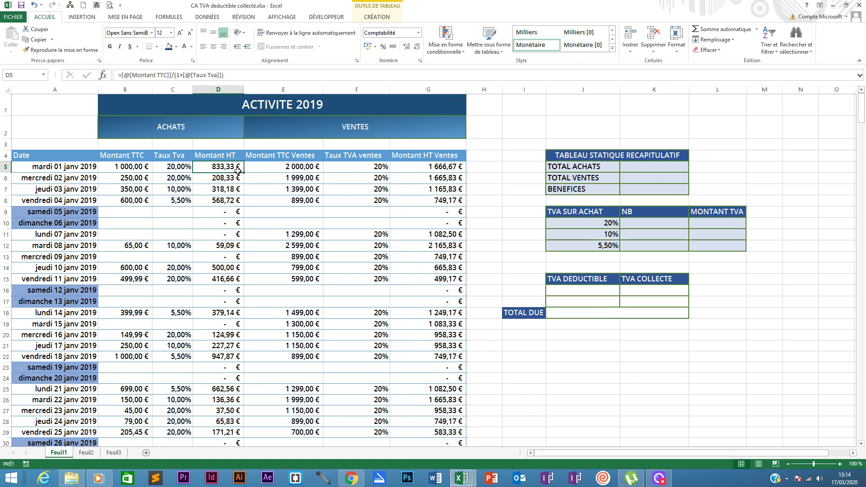
left_click(415, 166)
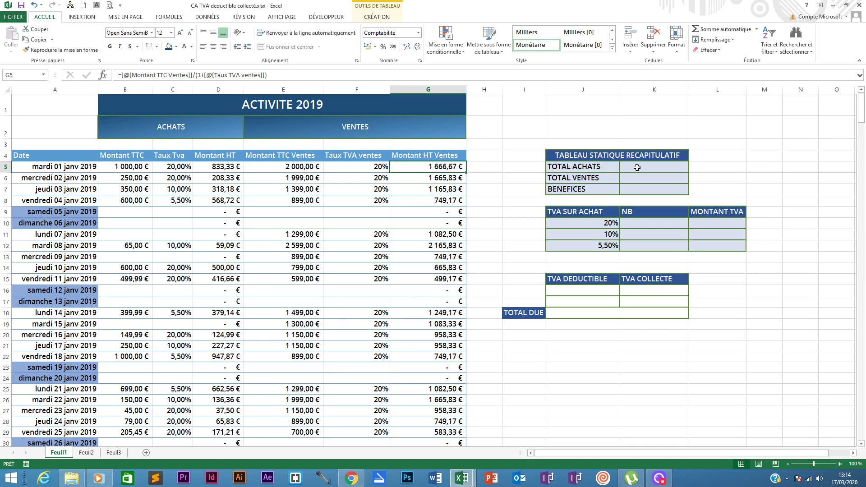
- Enter =SOMME(Tableau1[Montant HT]) in K5 for 189 001,94 €, and accounting-format K5:K7
double_click(637, 168)
type("=")
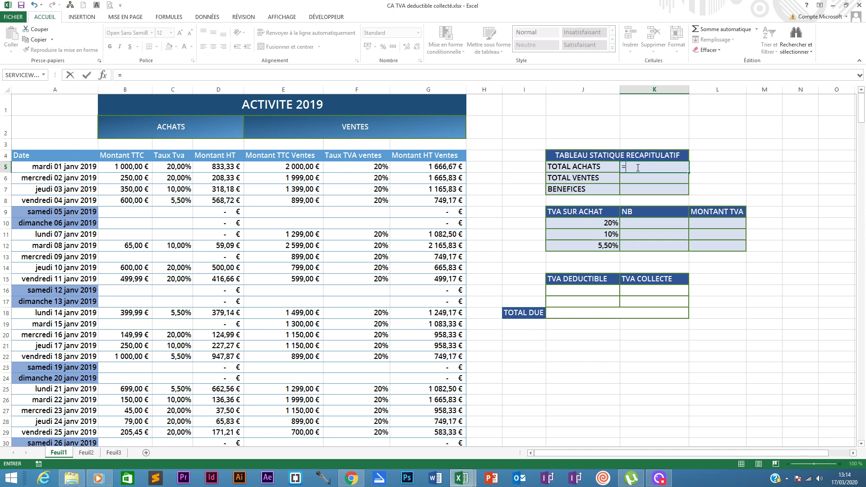
type("somme")
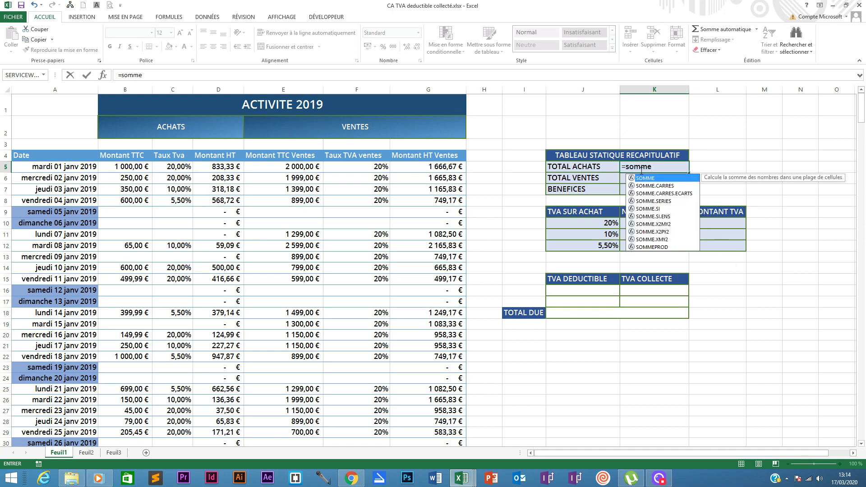
double_click(636, 178)
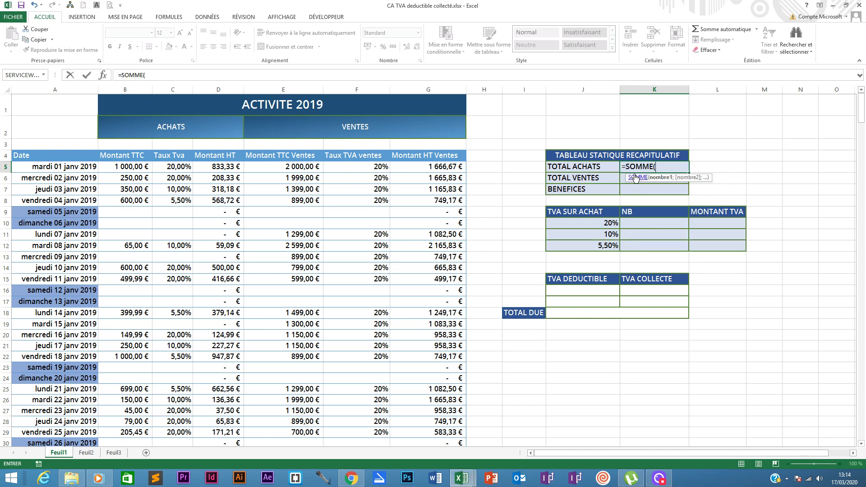
left_click(223, 150)
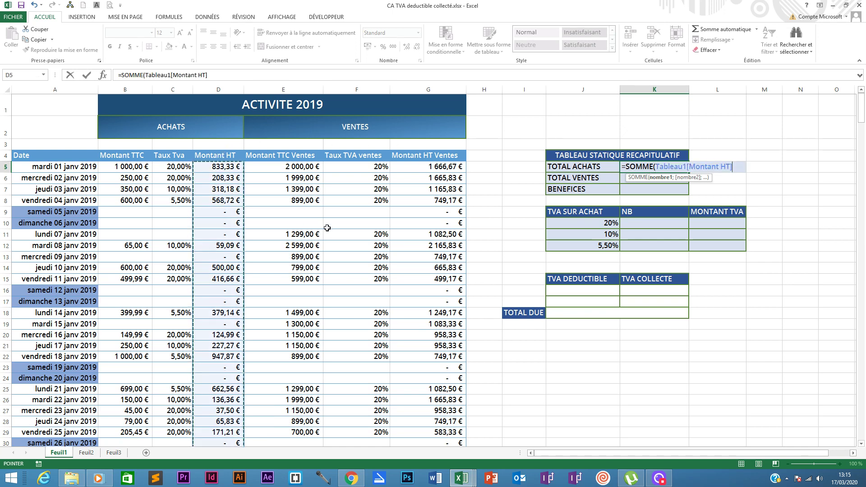
type(")")
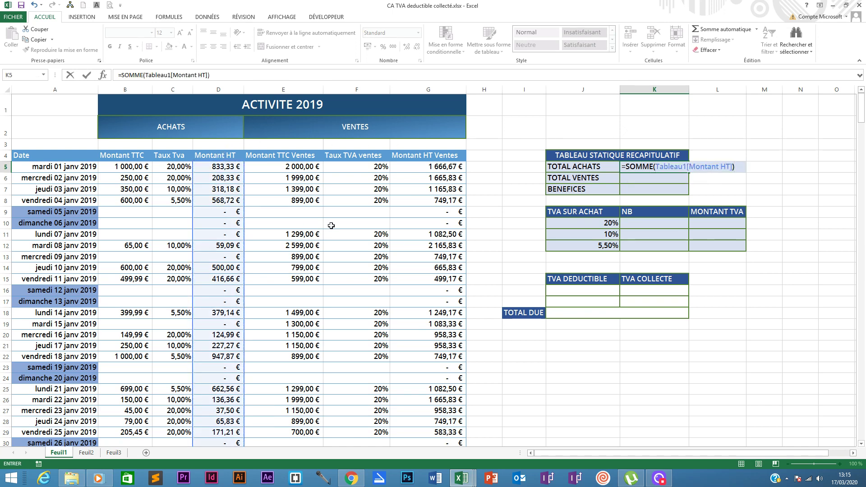
key("Return")
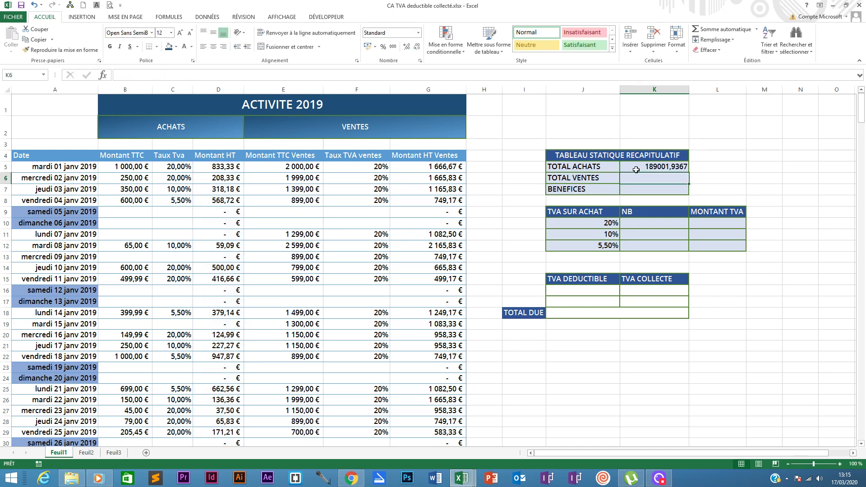
left_click_drag(636, 170, 640, 191)
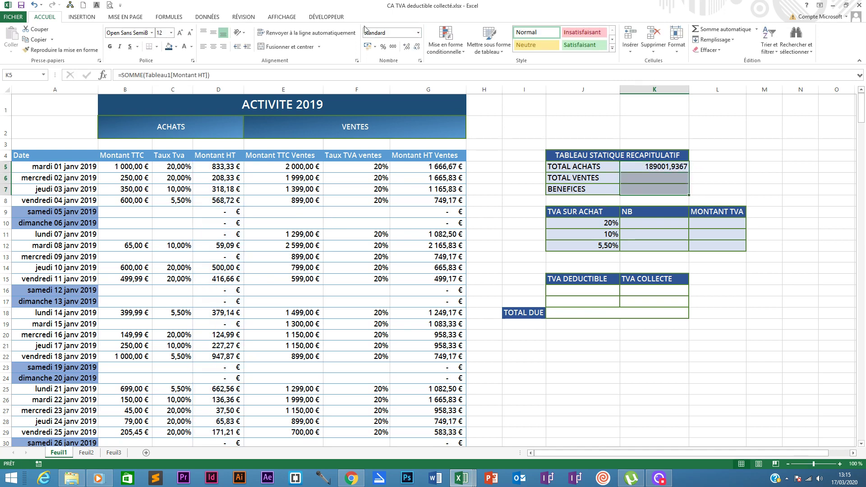
left_click(367, 46)
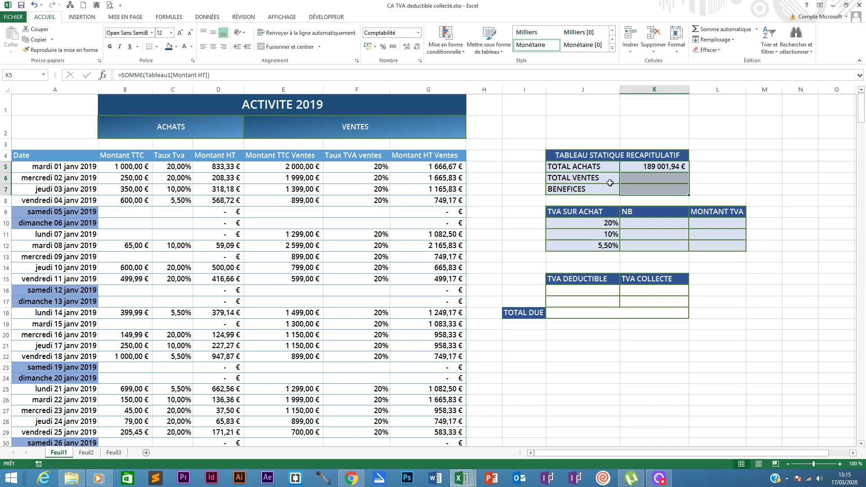
- Enter =SOMME(Tableau1[Montant HT Ventes]) in K6 for TOTAL VENTES, giving 566 566,00 €
left_click(662, 179)
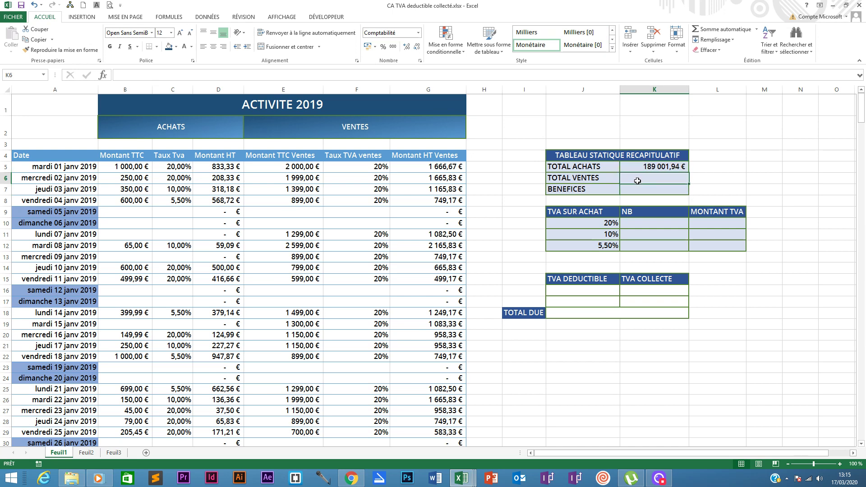
double_click(645, 178)
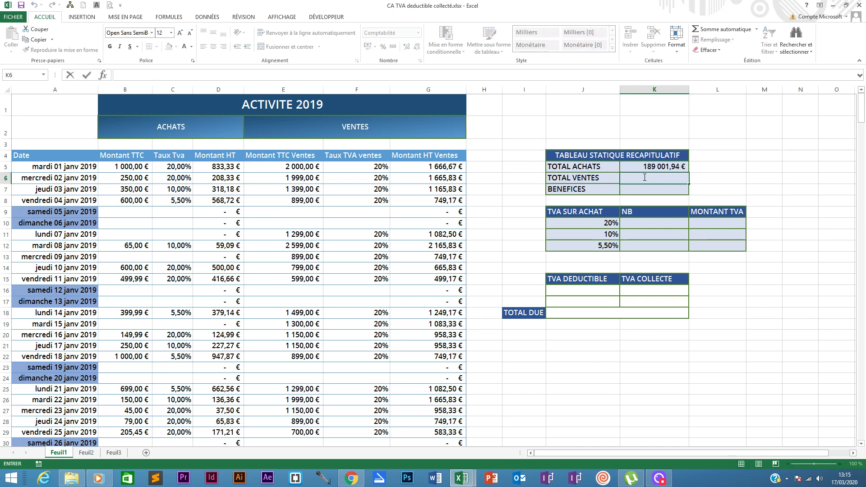
type("=som")
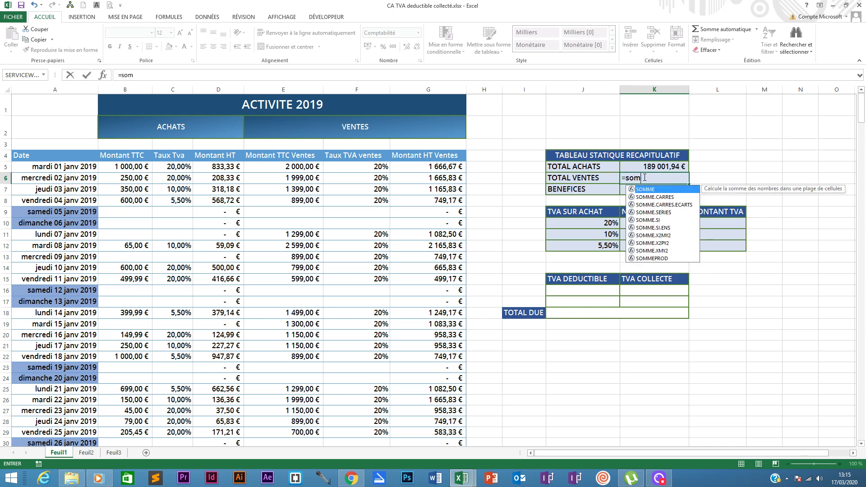
type("me")
double_click(646, 190)
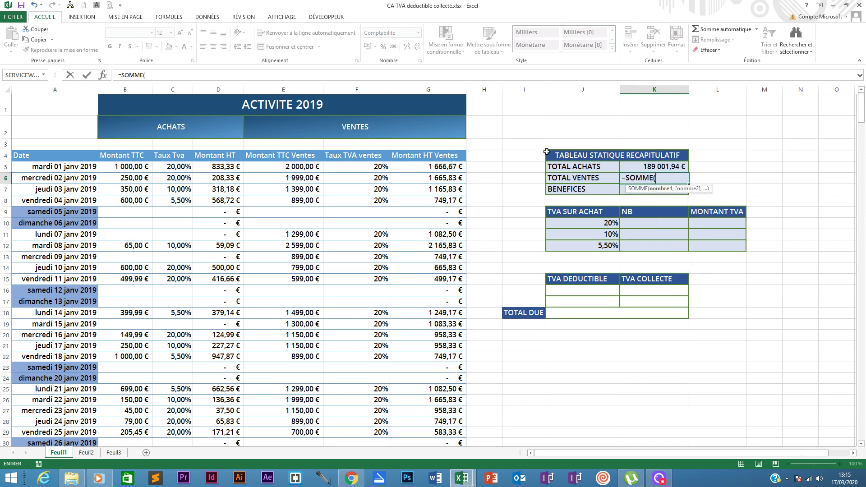
left_click(421, 151)
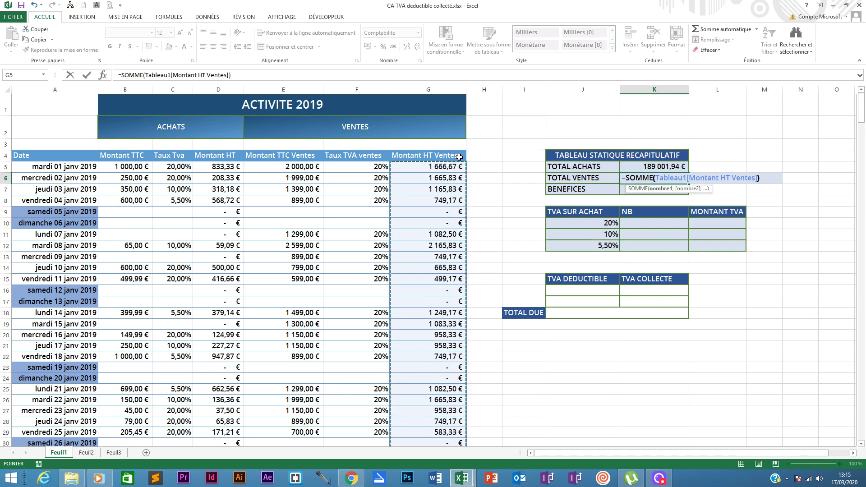
key("Return")
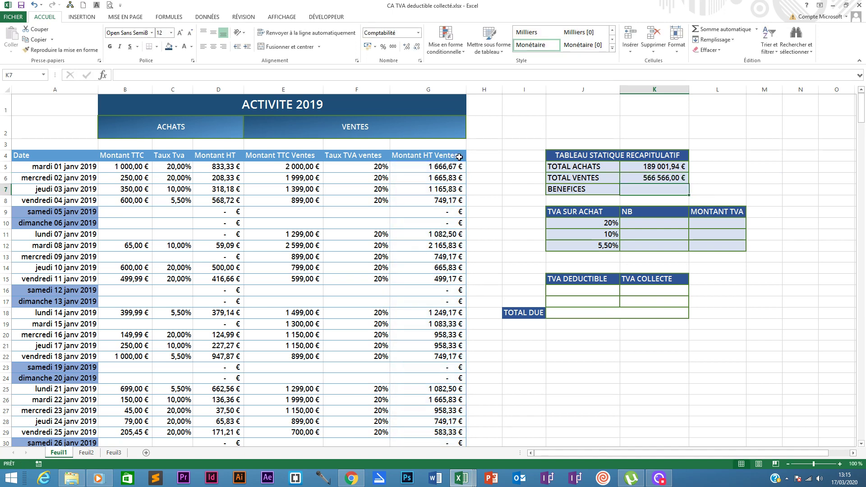
- Compute BENEFICES in K7 as =K6-K5, giving 377 564,06 €
type("=")
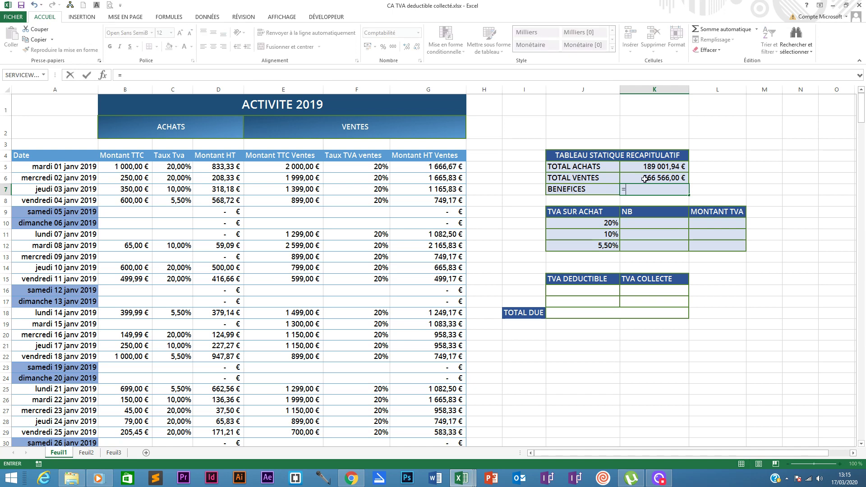
left_click(645, 178)
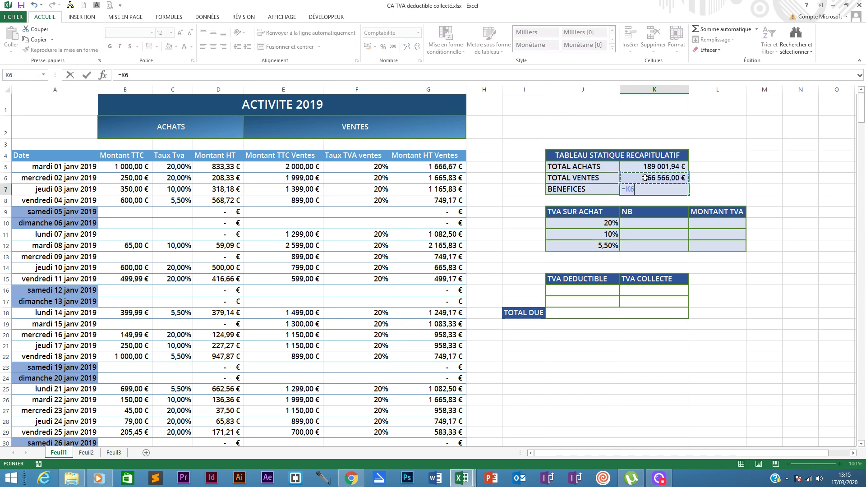
type("-")
left_click(649, 166)
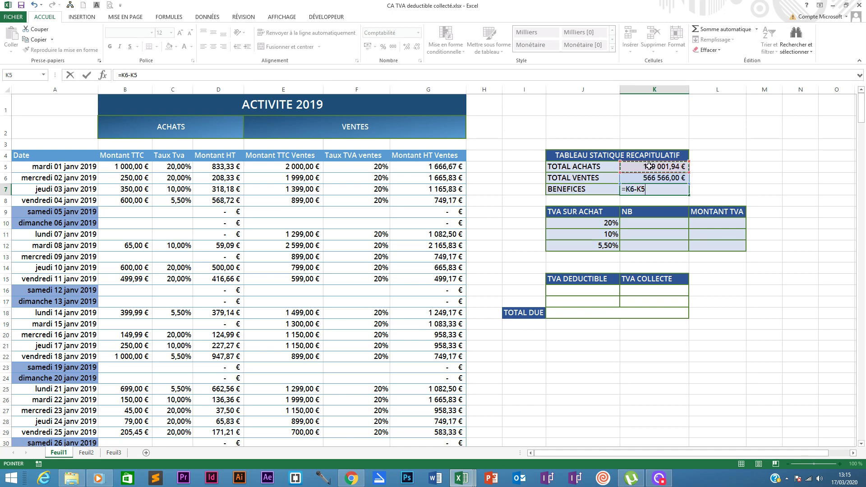
key("Return")
left_click(646, 189)
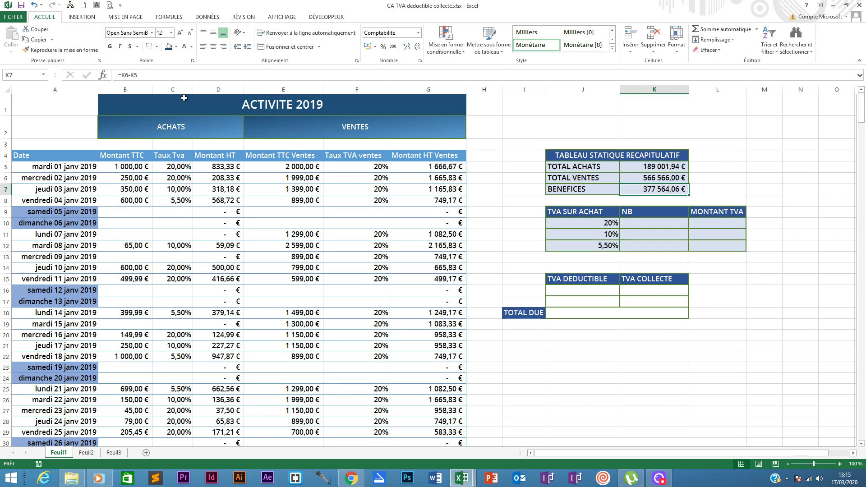
left_click(638, 224)
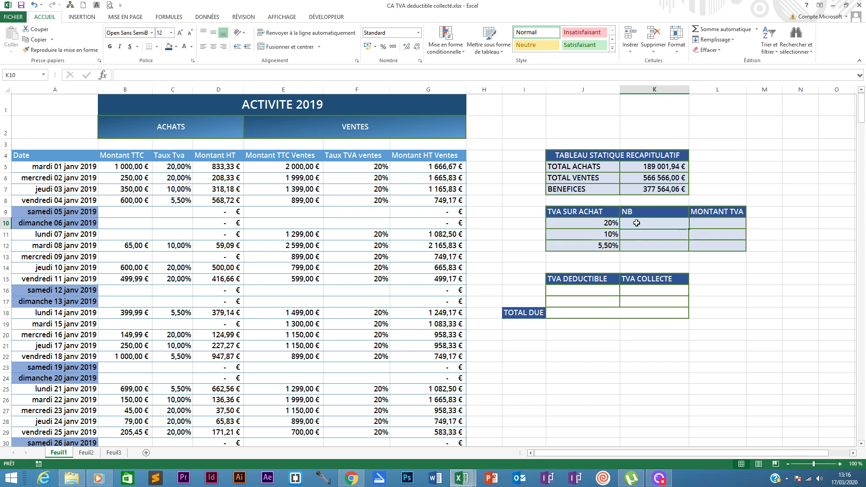
- Count purchases per rate in K10:K12 with =NB.SI(Tableau1[Taux Tva];J10), giving 124, 52 and 35
type("=")
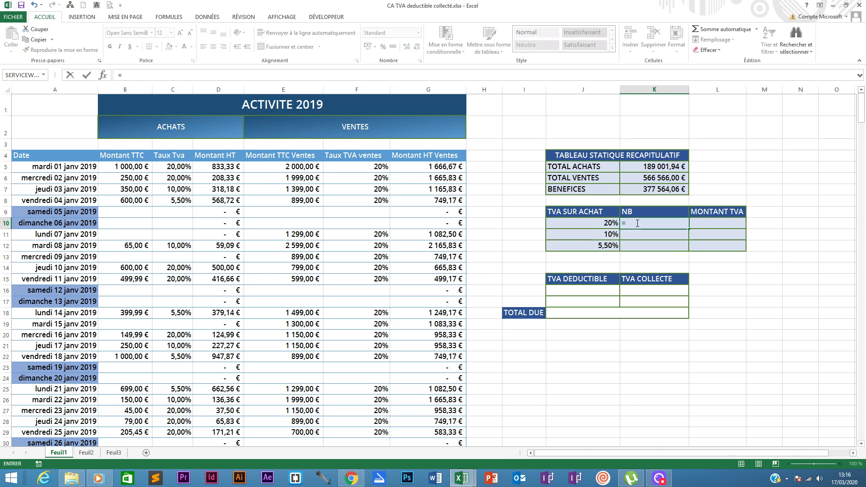
type("nb")
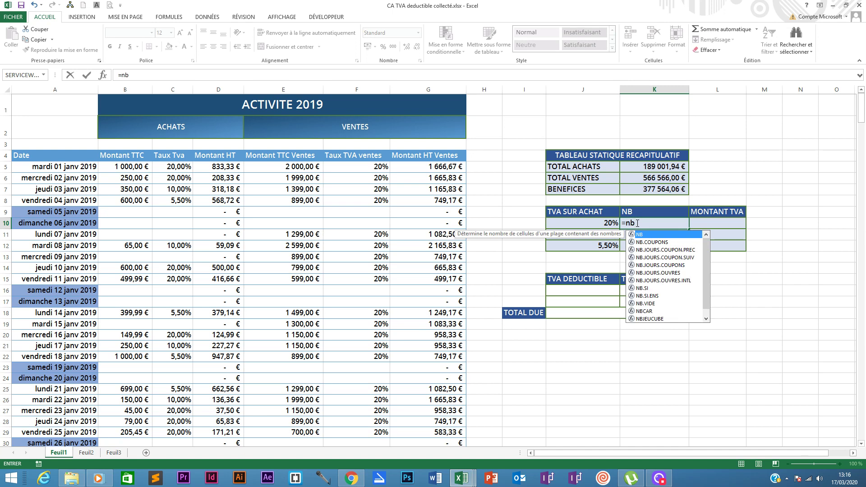
type(".si")
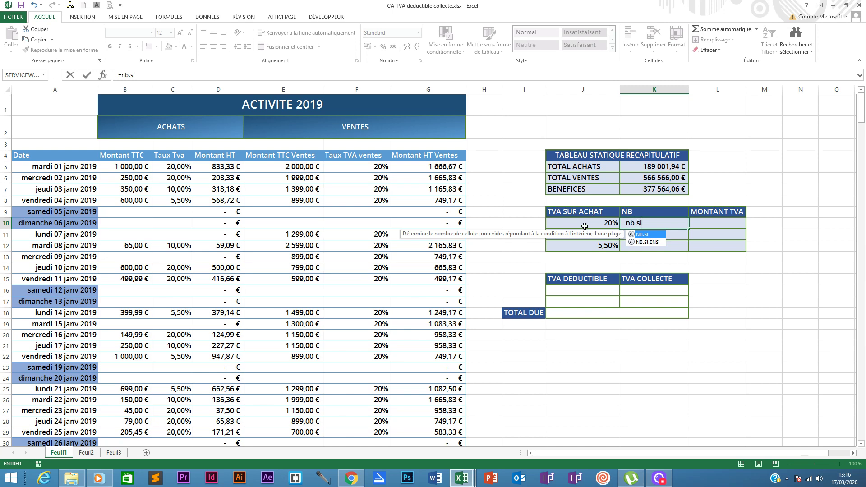
double_click(642, 234)
left_click(104, 74)
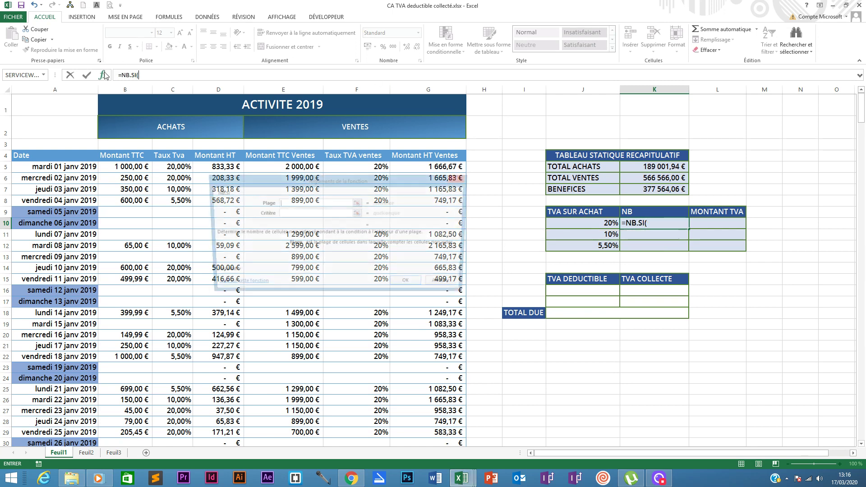
left_click_drag(303, 179, 362, 81)
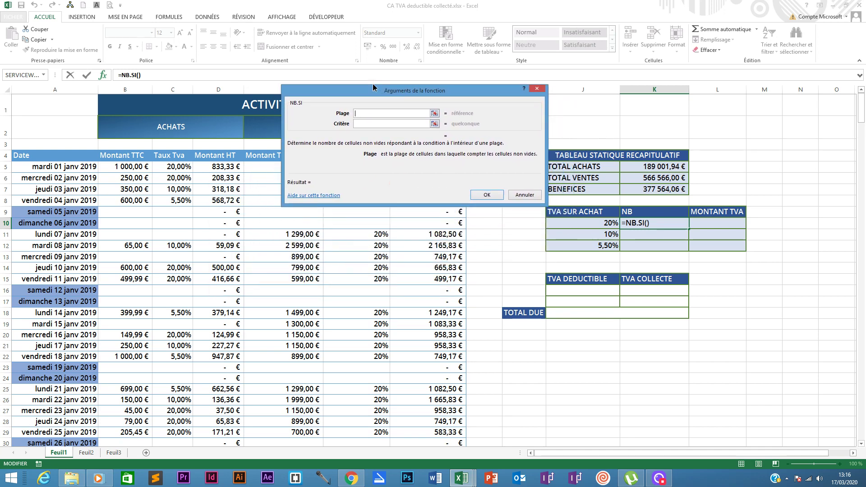
left_click(343, 115)
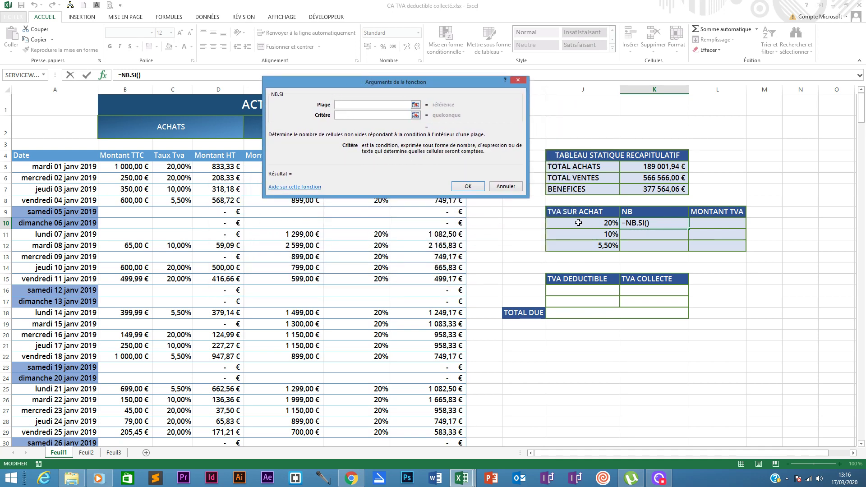
left_click(599, 223)
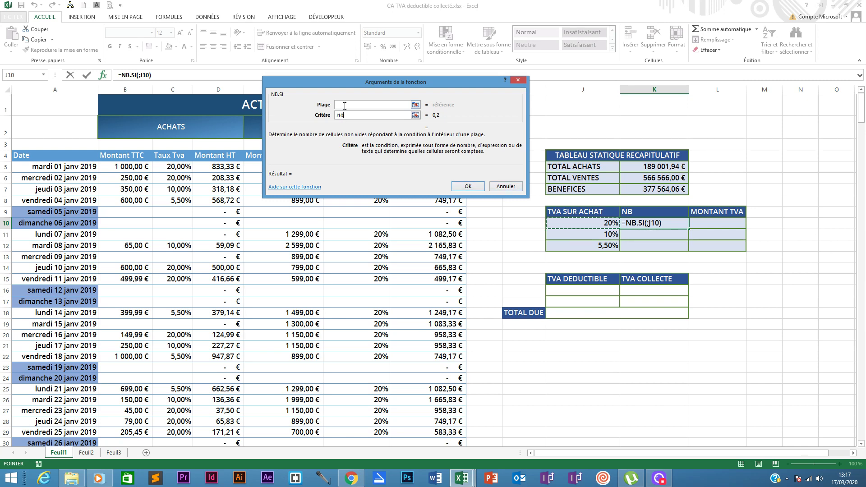
left_click(344, 106)
left_click_drag(345, 85, 460, 62)
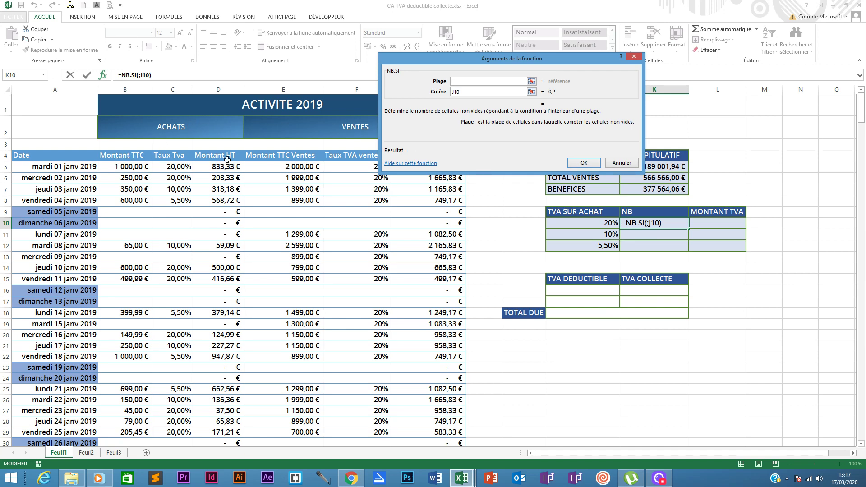
left_click(173, 151)
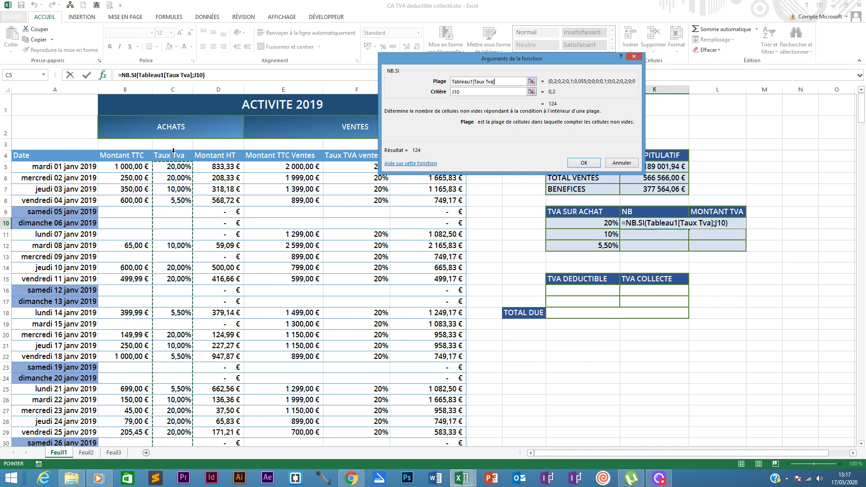
left_click(584, 162)
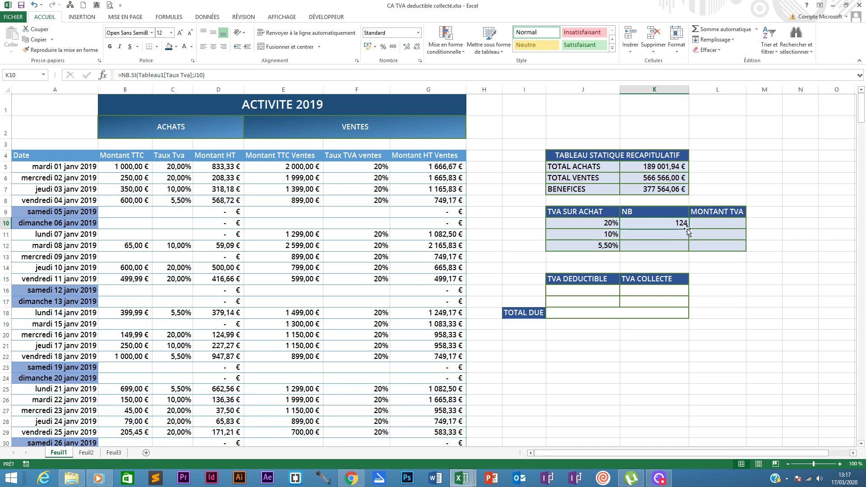
left_click_drag(687, 230, 687, 249)
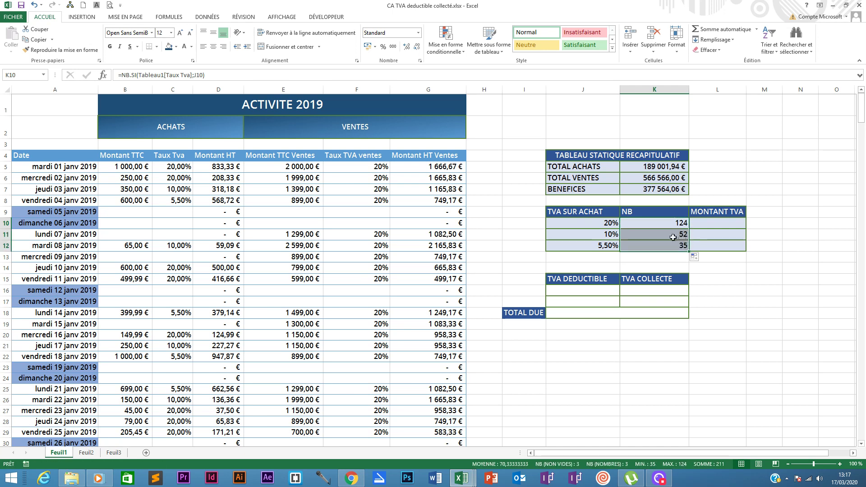
- Check the 5,50% count formula, then start typing =somme in the 20% MONTANT TVA cell L10
left_click(685, 232)
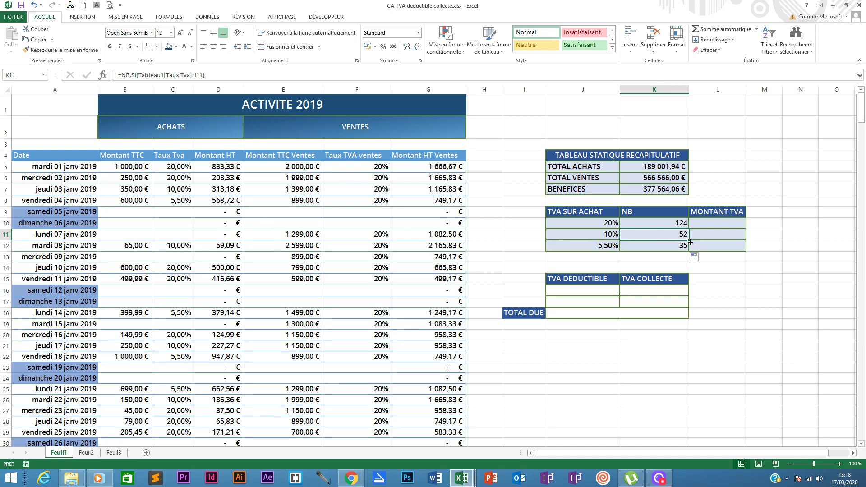
left_click(664, 247)
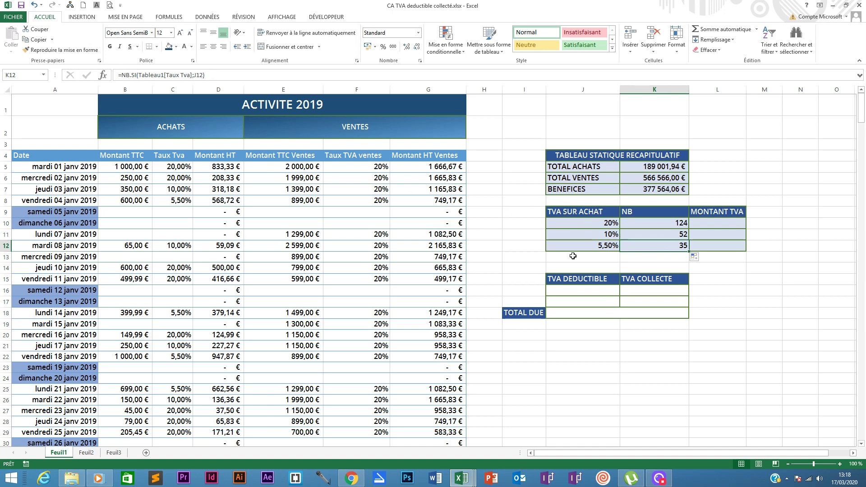
left_click(703, 224)
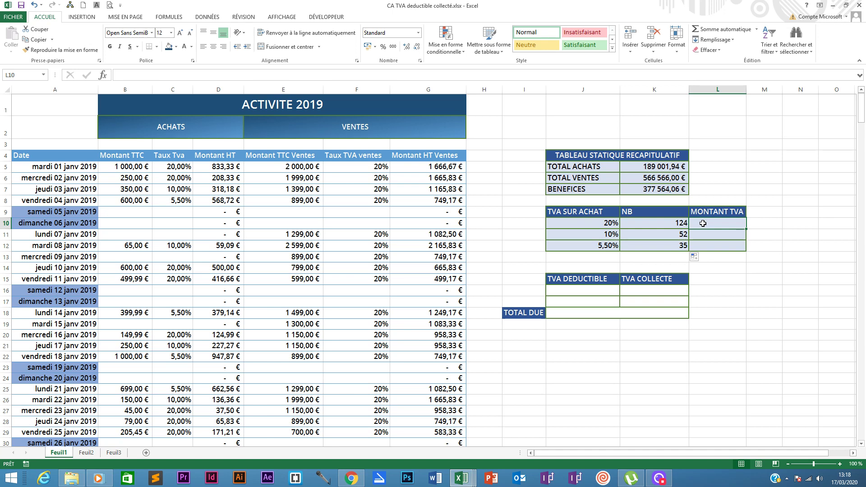
type("=")
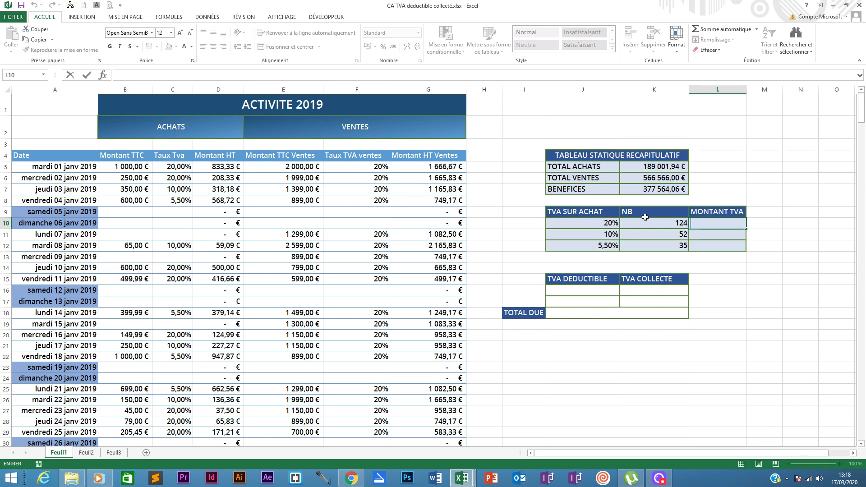
type("s")
type("=somm")
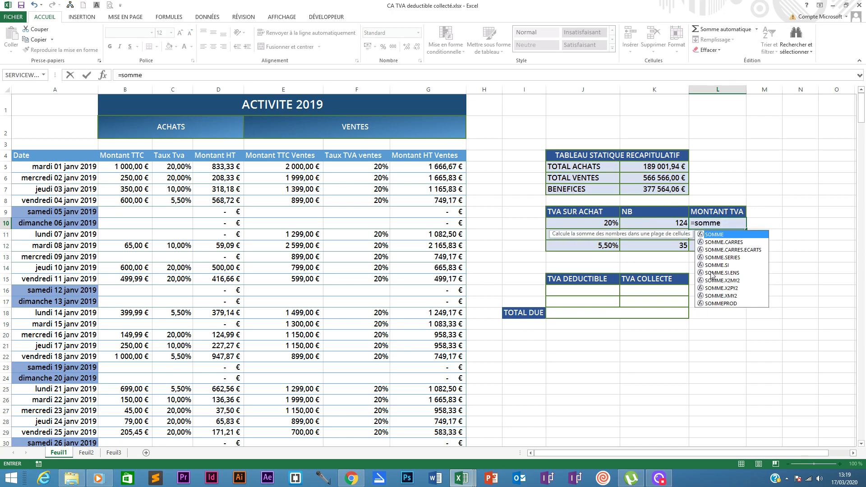
- Total Montant HT for 20% purchases in L10 with SOMME.SI on Taux Tva, in accounting format: 55 233,54 €
double_click(716, 265)
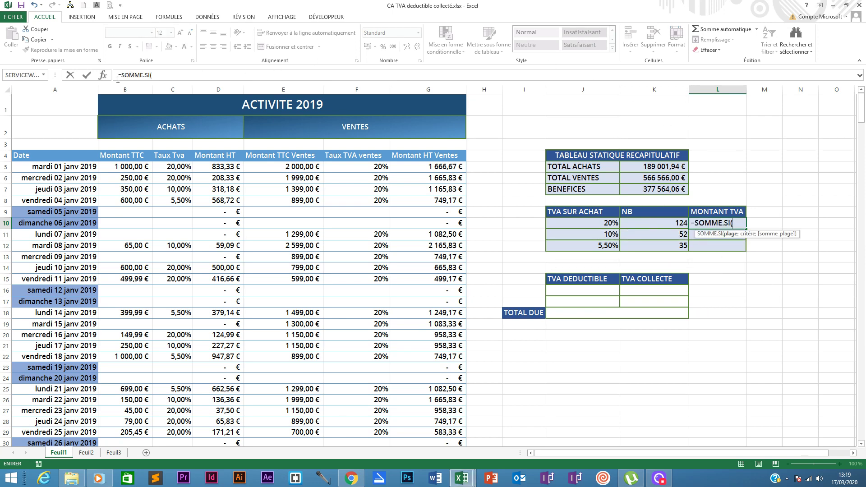
left_click(103, 74)
mouse_move(452, 58)
left_mouse_down()
mouse_move(428, 71)
mouse_move(333, 221)
mouse_move(415, 261)
mouse_move(327, 255)
left_mouse_up()
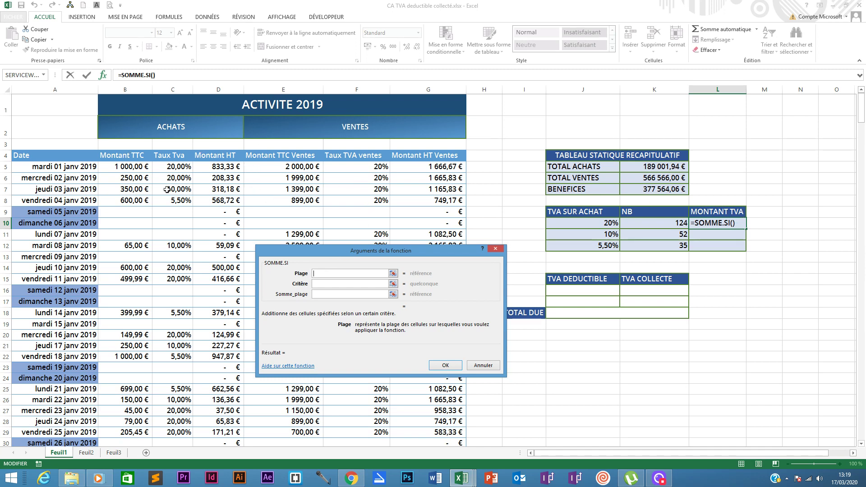
left_click(322, 282)
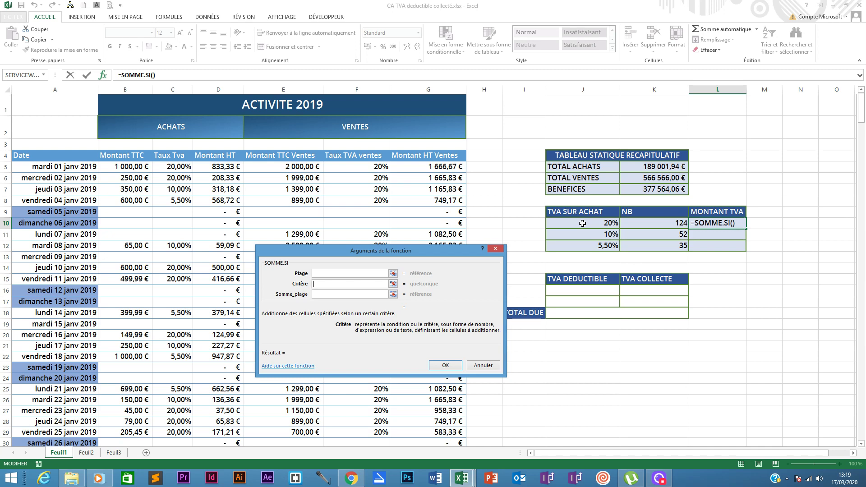
left_click(583, 223)
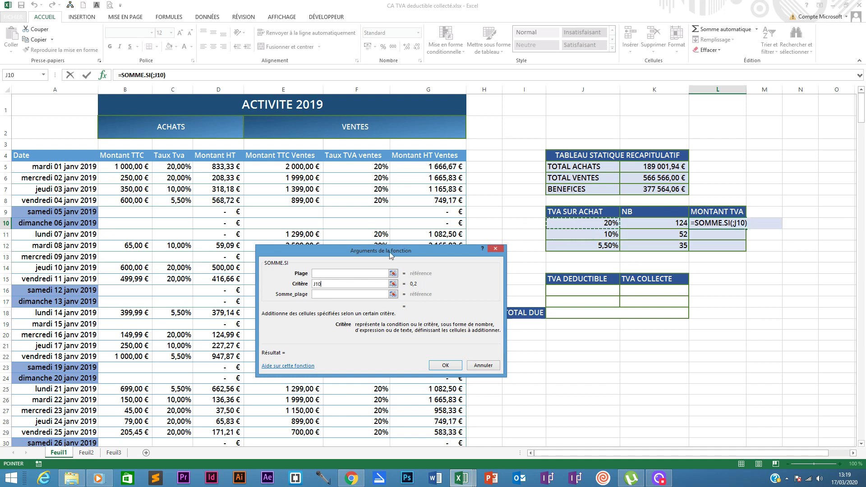
left_click(363, 273)
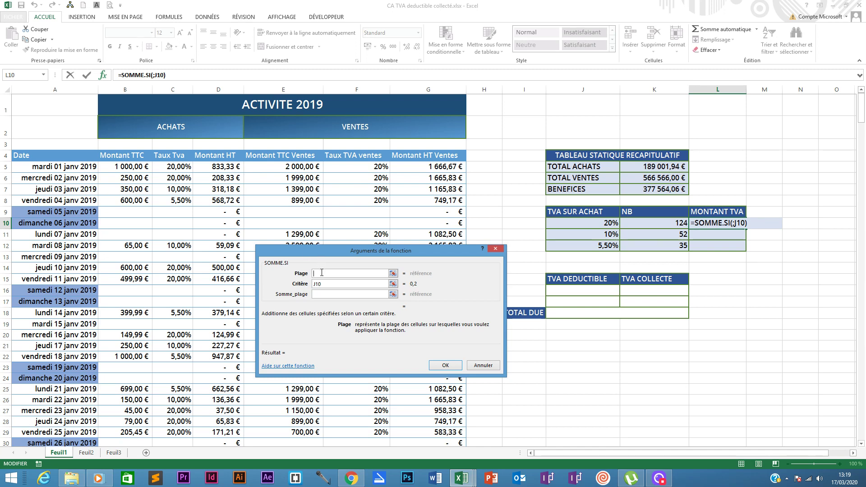
left_click(176, 152)
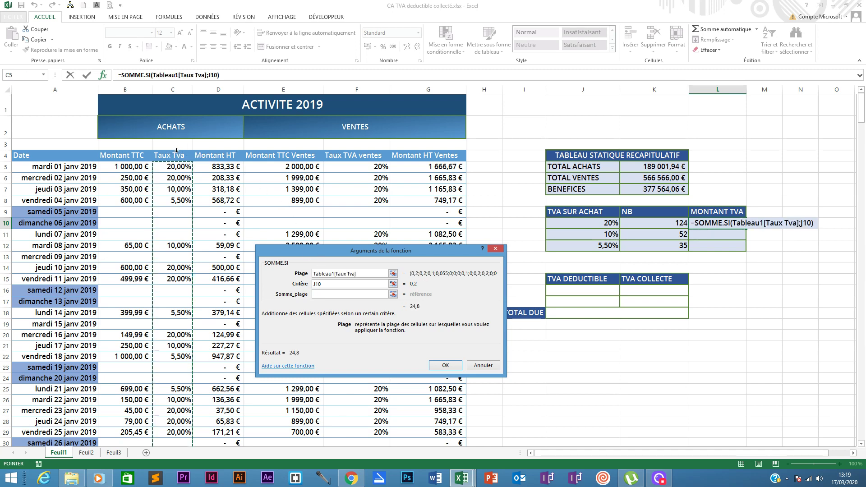
left_click(329, 294)
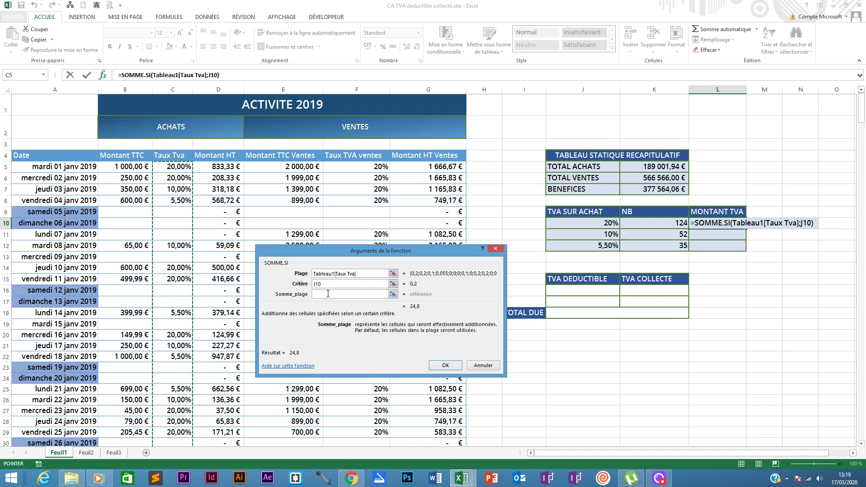
left_click(219, 151)
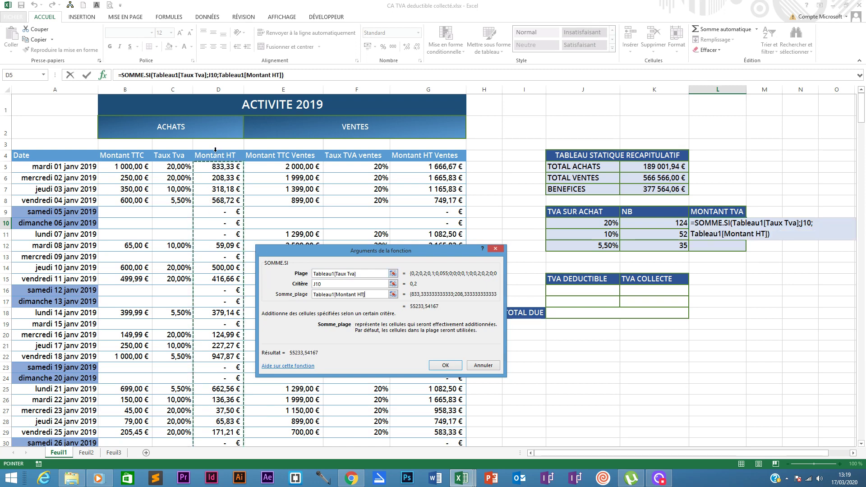
left_click(444, 364)
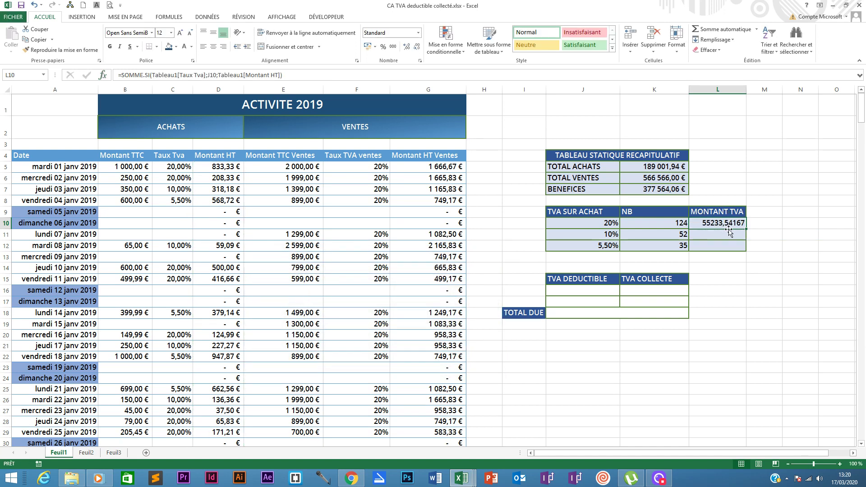
left_click(368, 46)
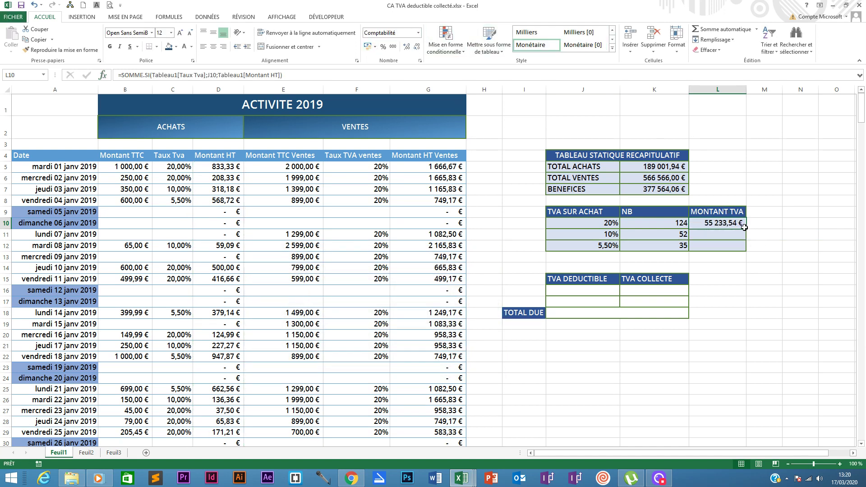
- Append *J10 to the L10 SOMME.SI formula, giving 11 046,71 € of VAT at 20%
left_click_drag(728, 224, 725, 249)
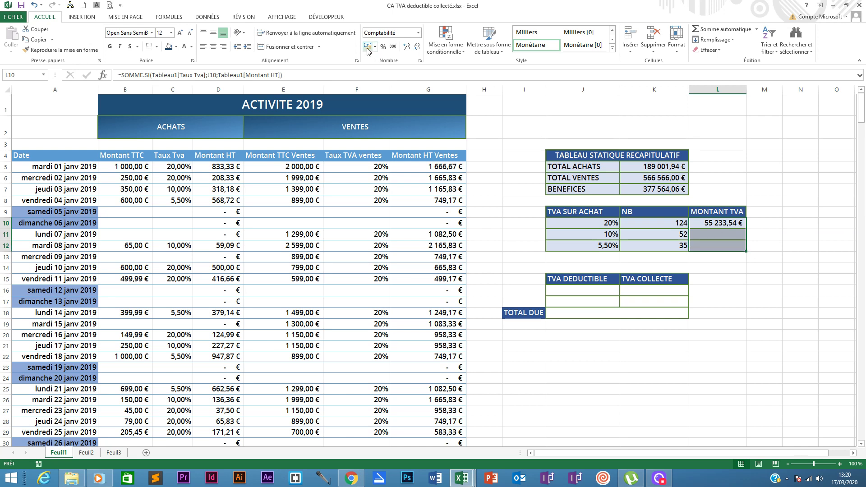
left_click(719, 233)
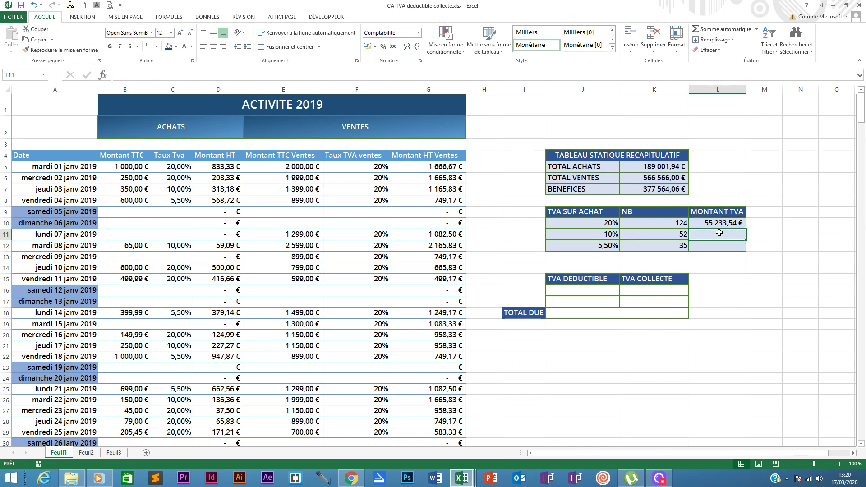
left_click(722, 225)
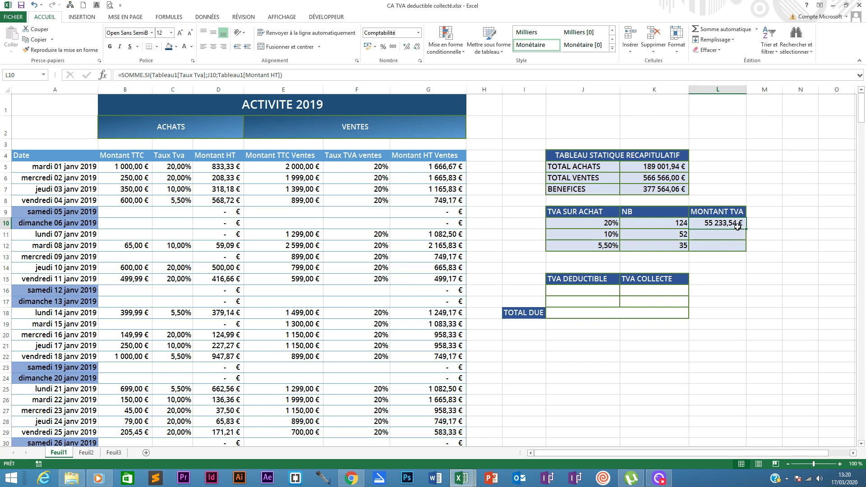
left_click(292, 75)
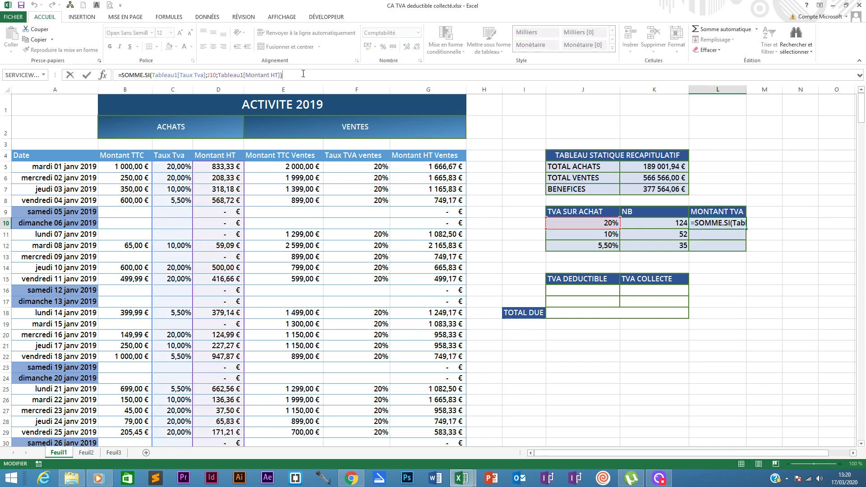
type("*")
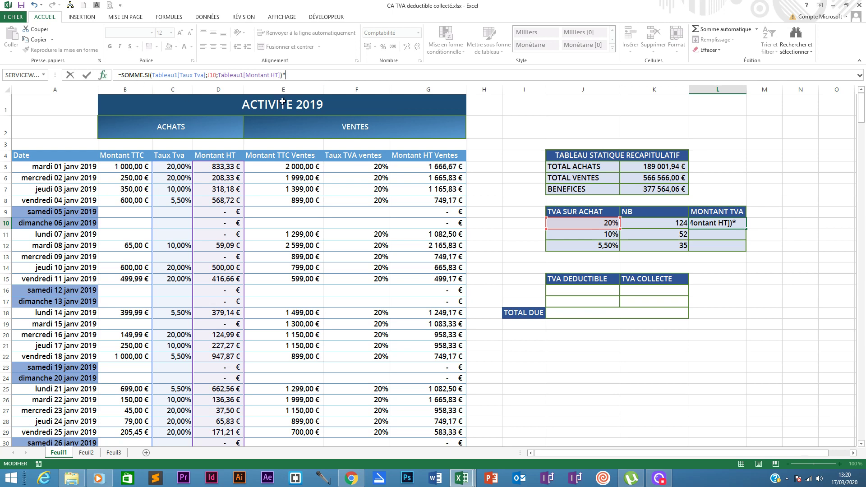
left_click(590, 224)
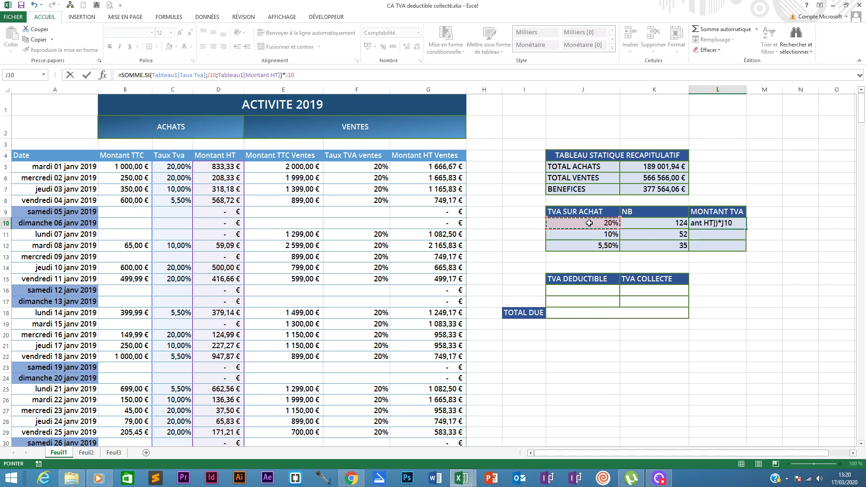
key("Return")
left_click(731, 224)
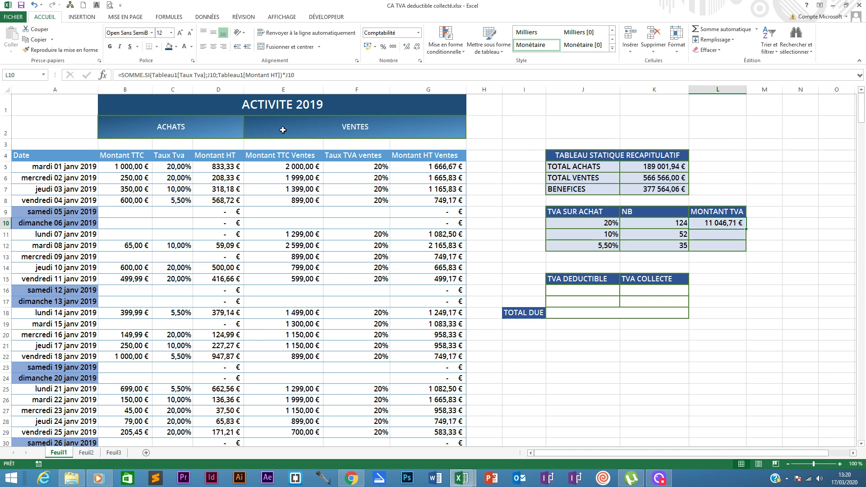
left_click(595, 220)
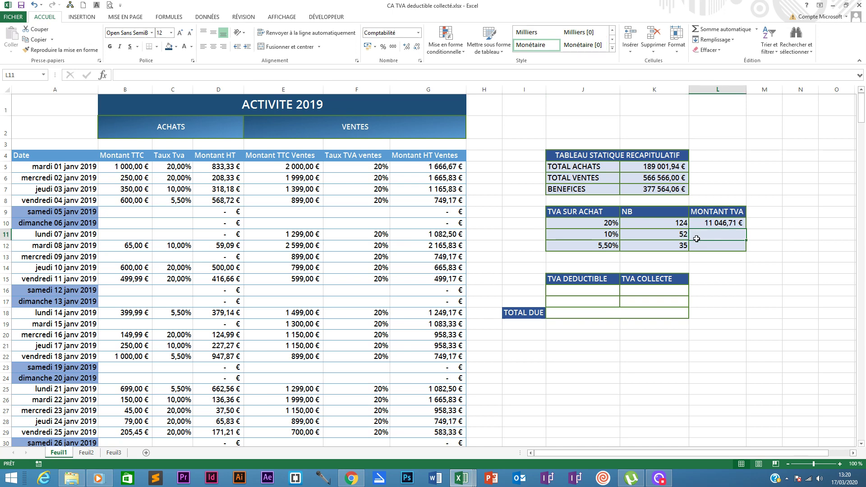
- Copy the L10 VAT formula down to L12, giving 2 274,34 € at 10% and 527,97 € at 5,50%
double_click(701, 234)
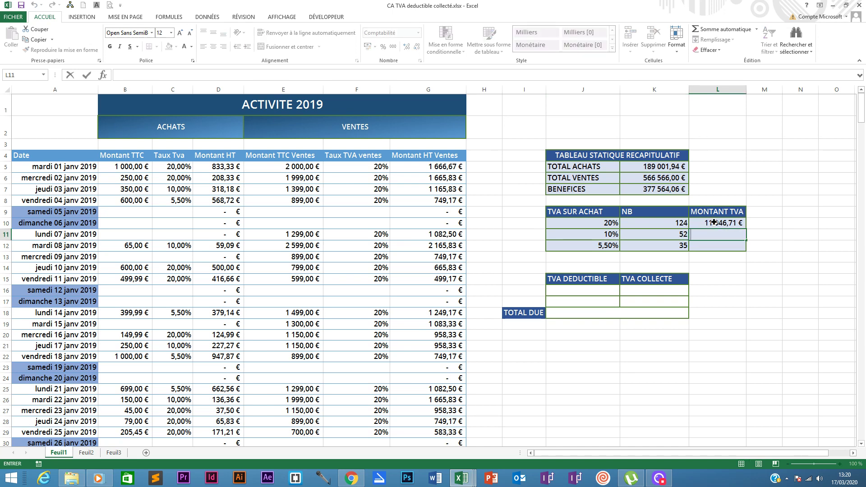
left_click(714, 222)
left_click(604, 236)
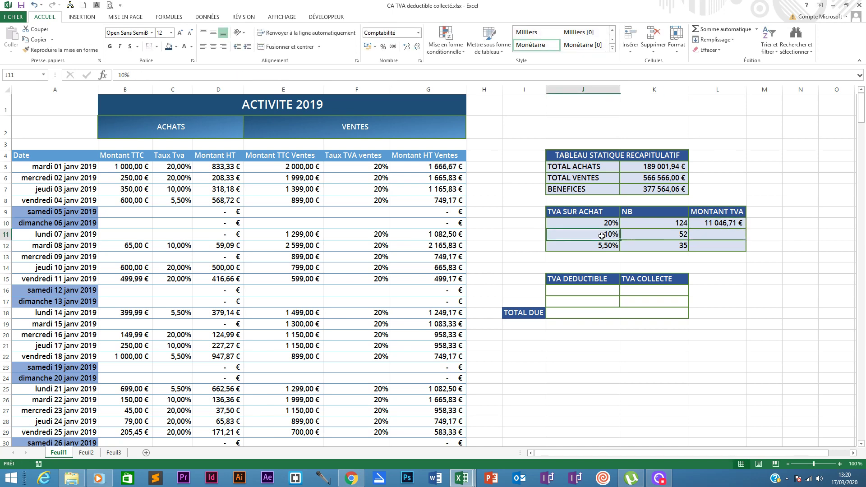
left_click(731, 223)
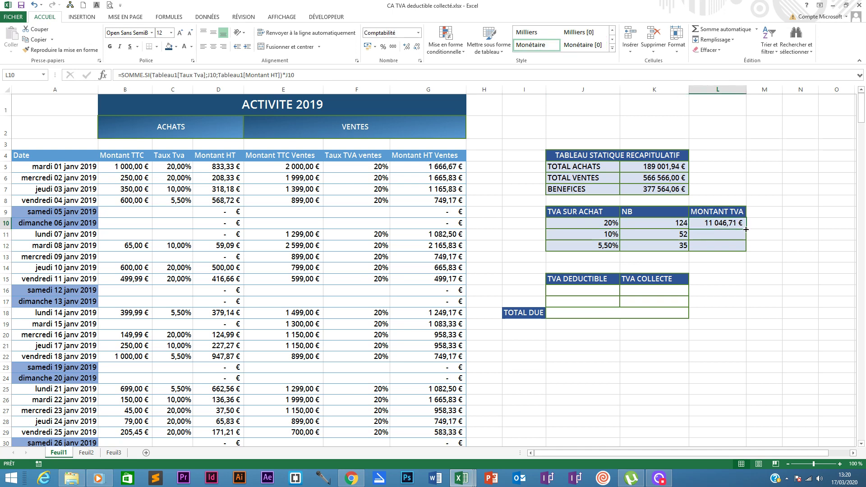
left_click_drag(746, 229, 734, 244)
left_click(721, 235)
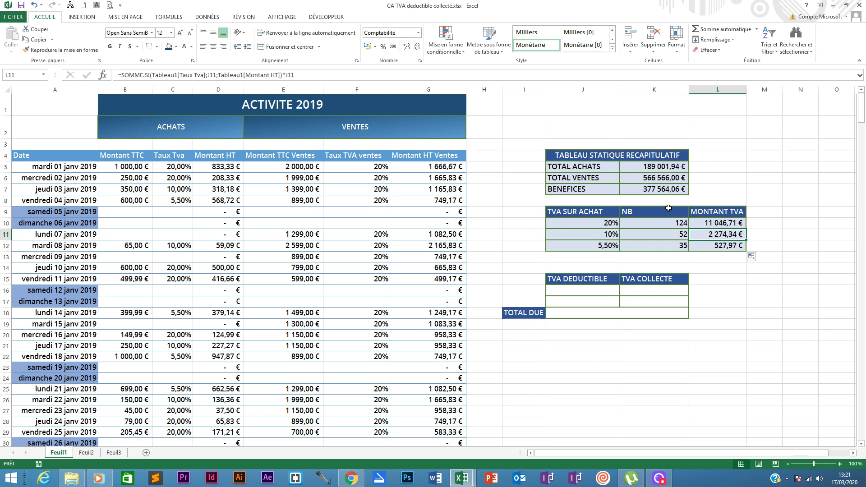
left_click(718, 246)
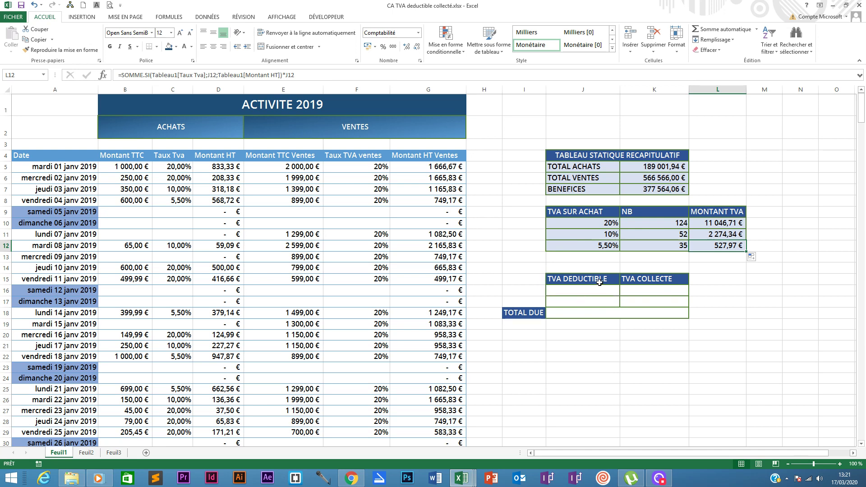
left_click(580, 287)
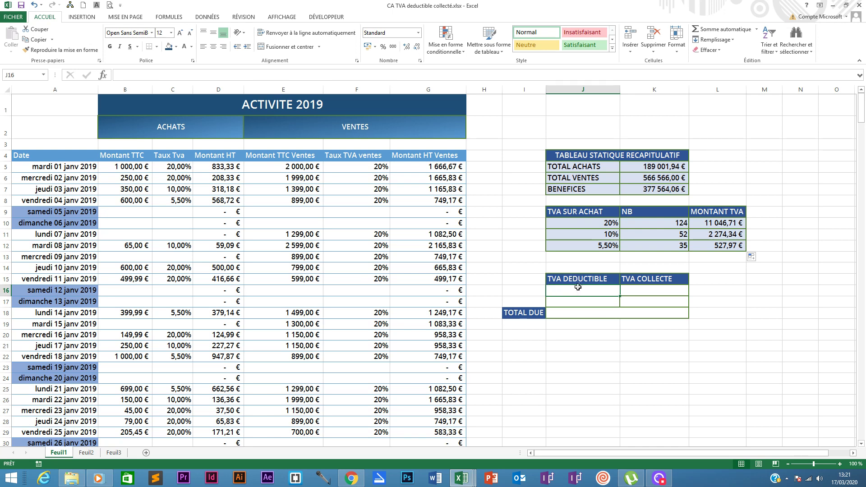
- Begin a formula with = in J16 under TVA DEDUCTIBLE
double_click(574, 293)
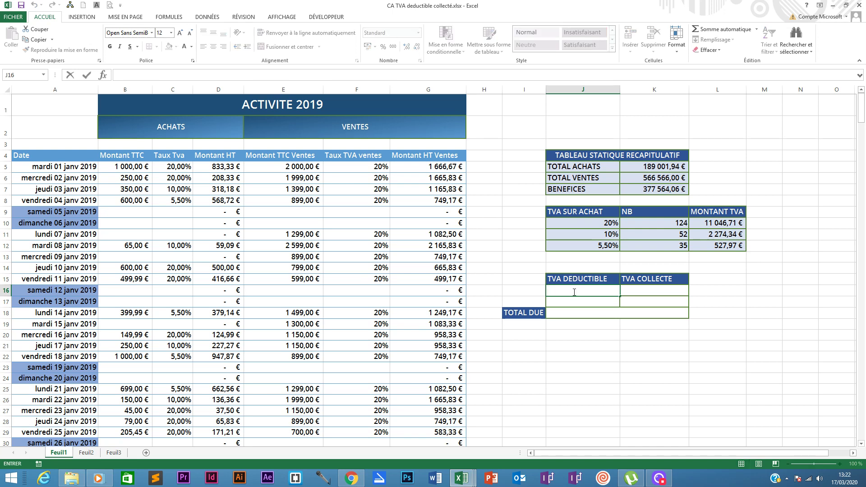
type("=")
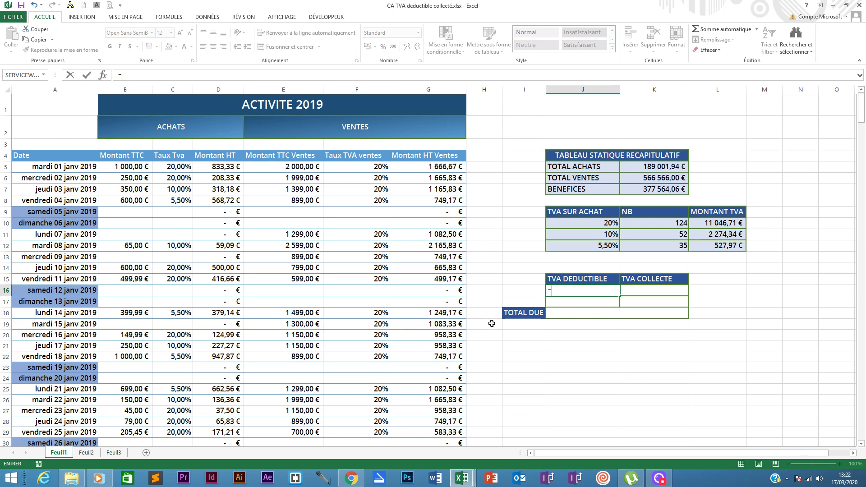
- Build a SOMMEPROD in J16 multiplying Tableau1[Taux Tva] by Tableau1[Montant HT]
type("somme")
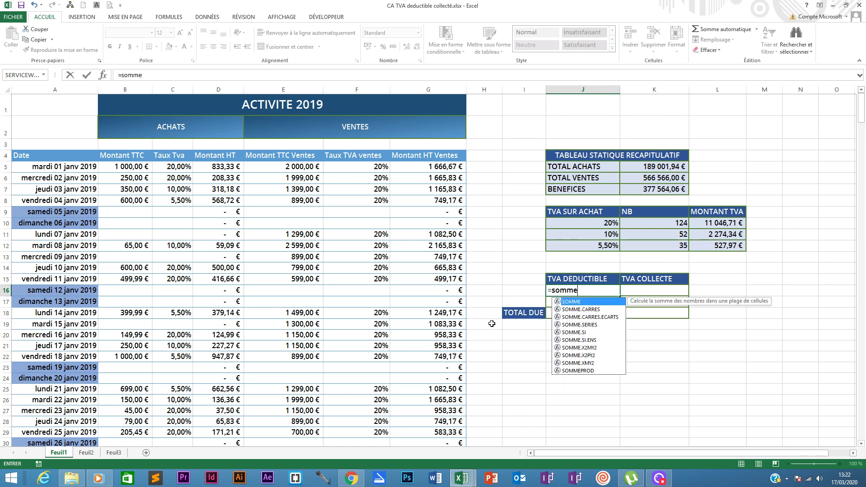
type("prodf")
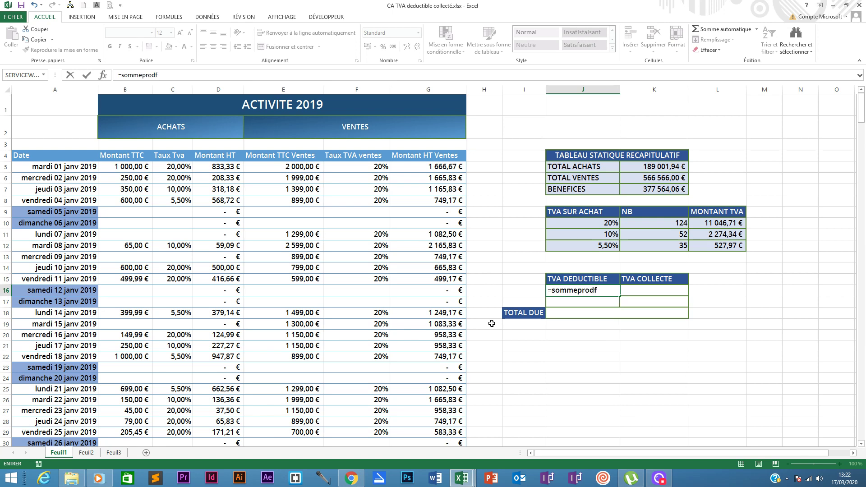
key("BackSpace")
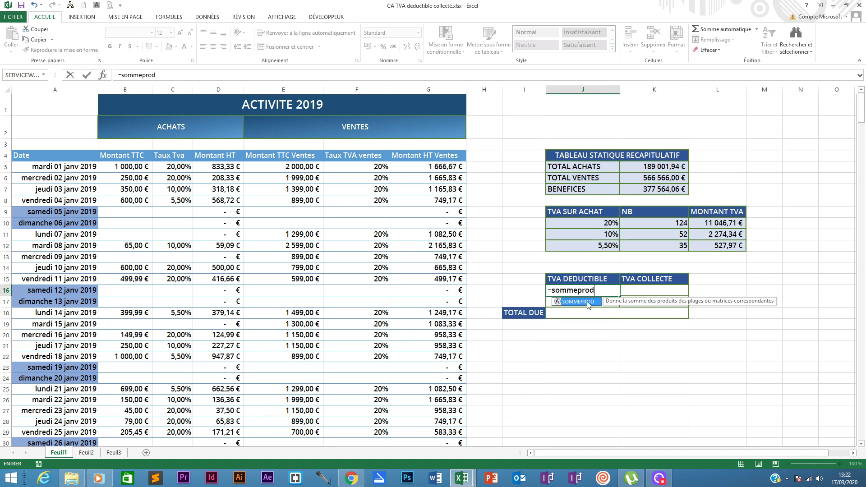
double_click(581, 302)
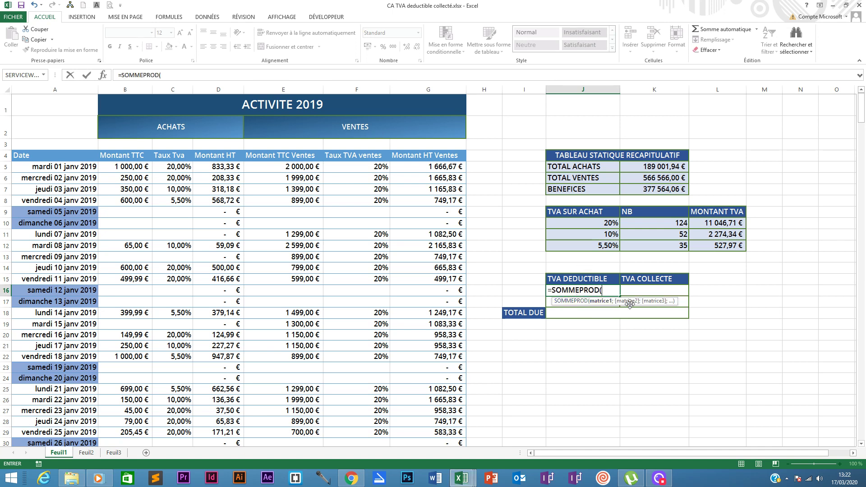
left_click(103, 75)
left_click_drag(379, 241, 556, 95)
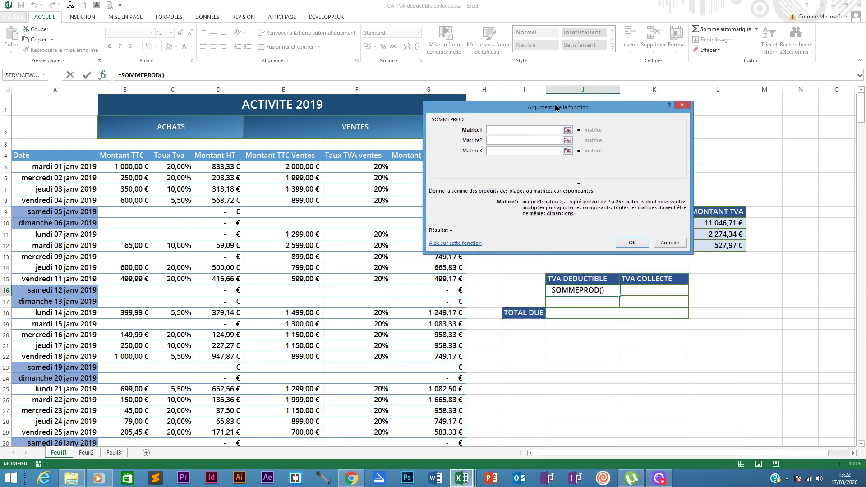
left_click_drag(557, 96, 600, 99)
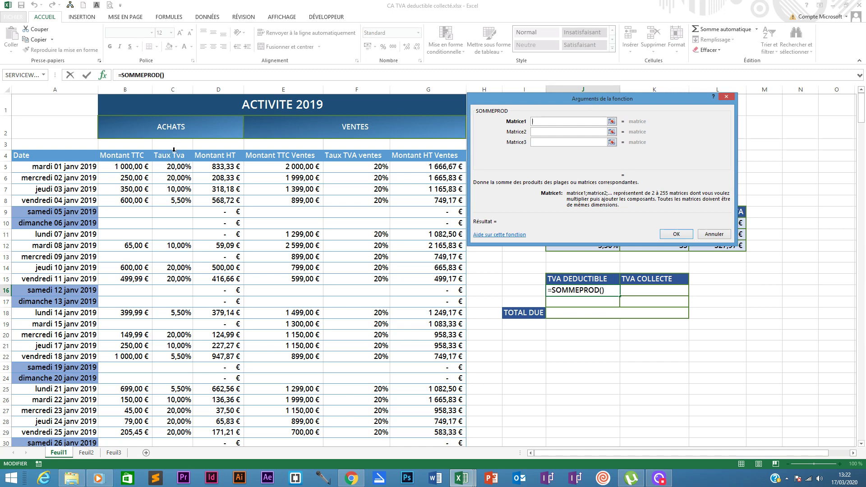
left_click(173, 150)
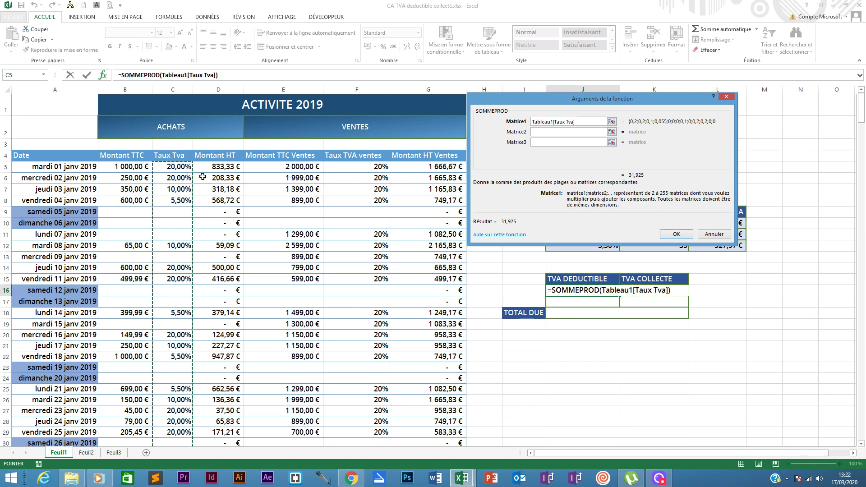
left_click(551, 130)
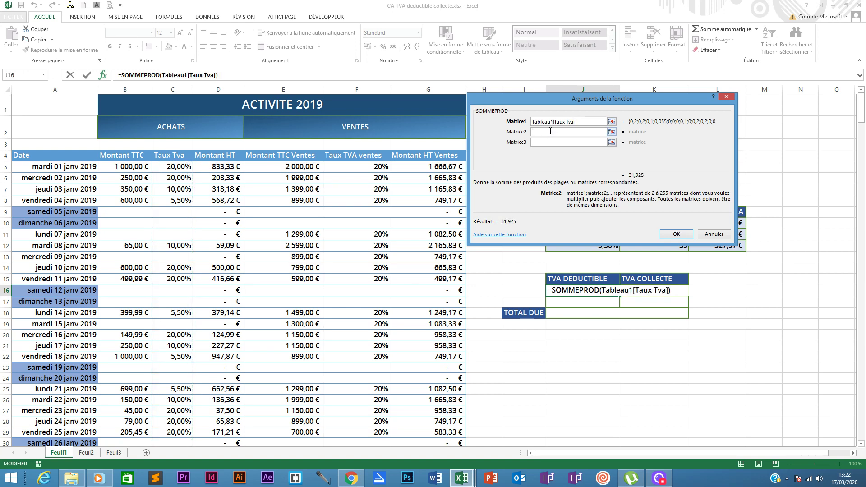
left_click(216, 151)
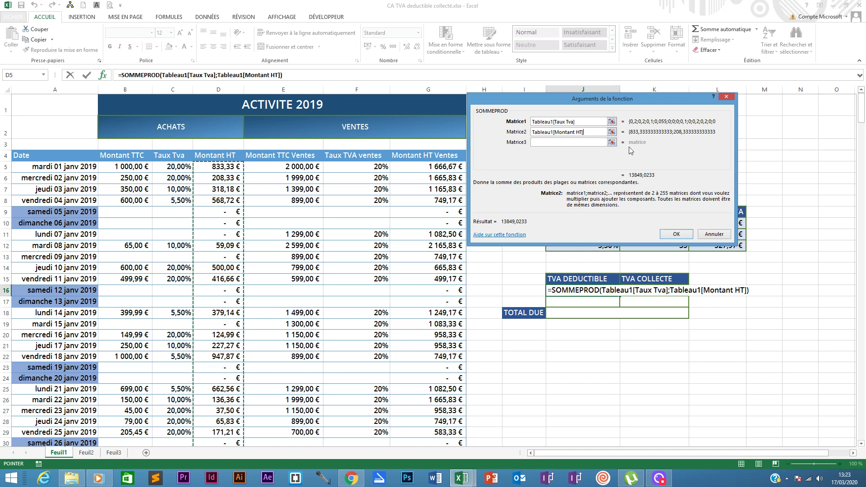
- Confirm the deductible VAT of 13 849,02 € in accounting format and put K16 into editing
left_click(676, 233)
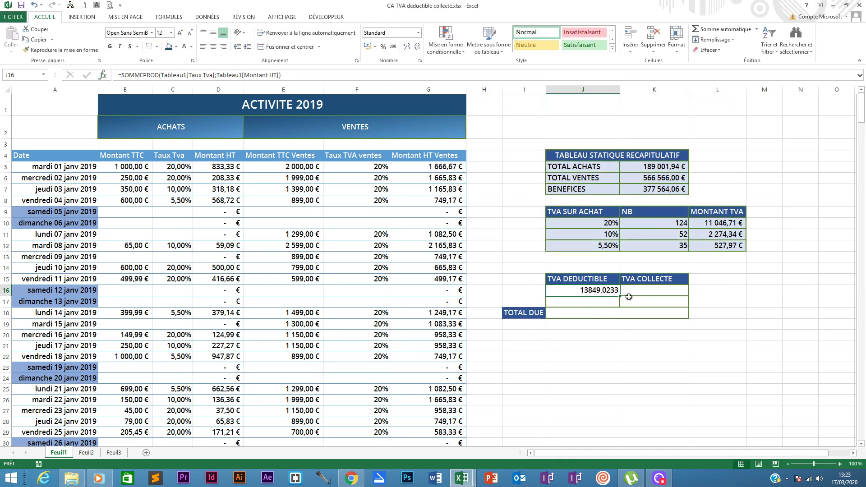
left_click(368, 47)
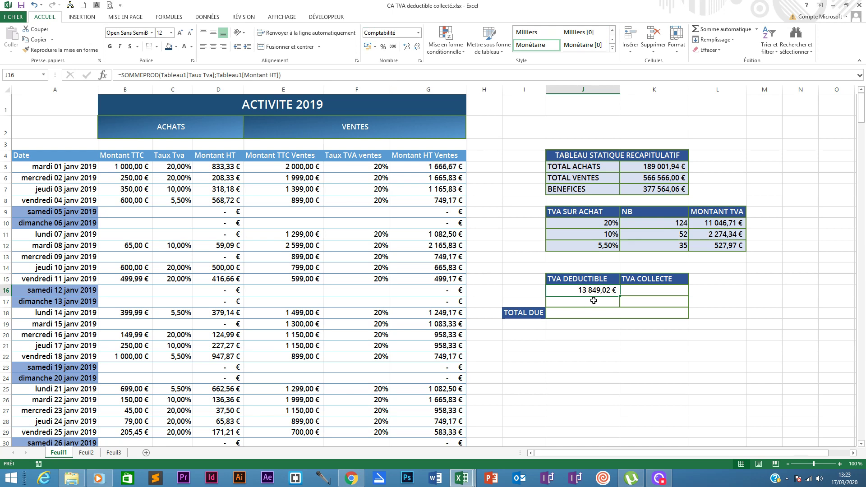
left_click_drag(597, 289, 637, 293)
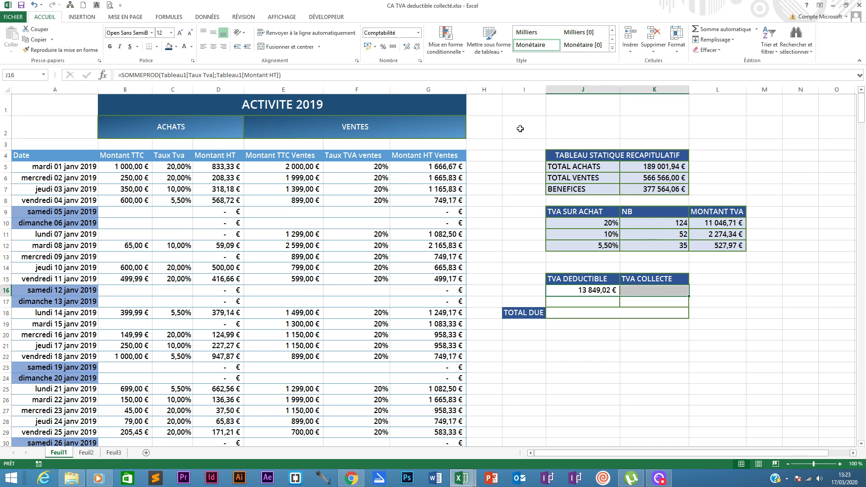
double_click(635, 290)
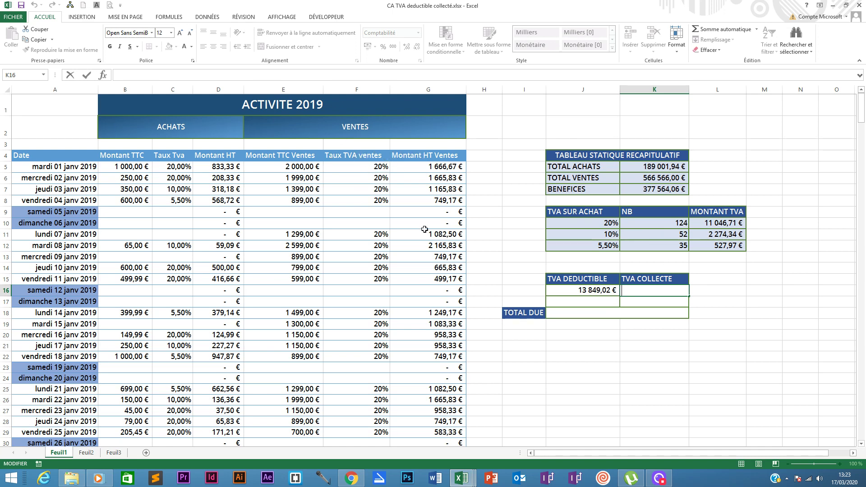
- Enter =SOMMEPROD(Tableau1[Taux TVA ventes];Tableau1[Montant HT Ventes]) in K16, giving 51 506,00 €
type("=")
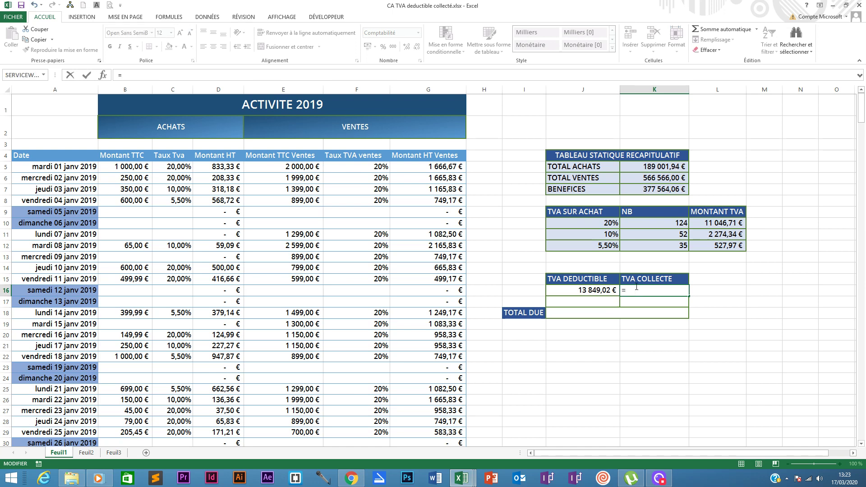
type("somme")
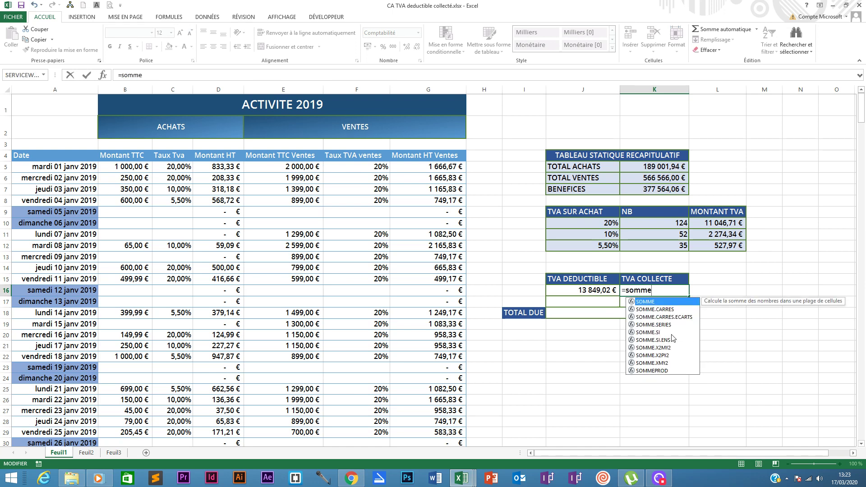
scroll(673, 339, "down", 2)
double_click(654, 370)
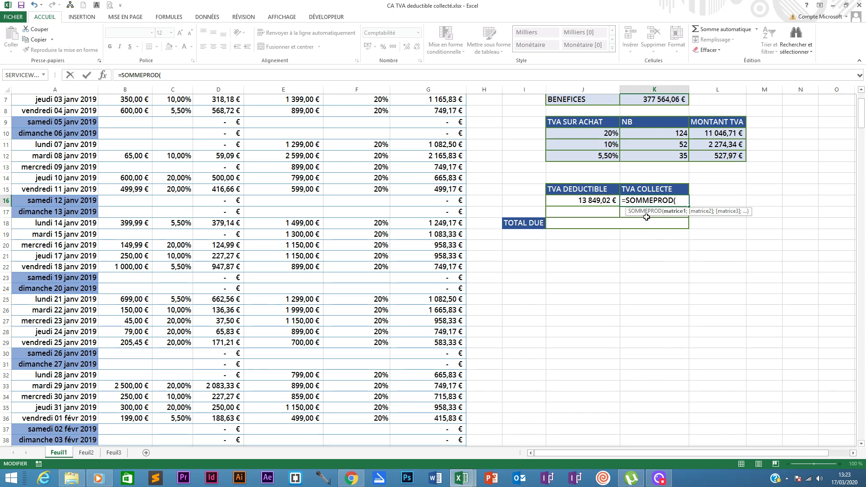
scroll(453, 114, "up", 2)
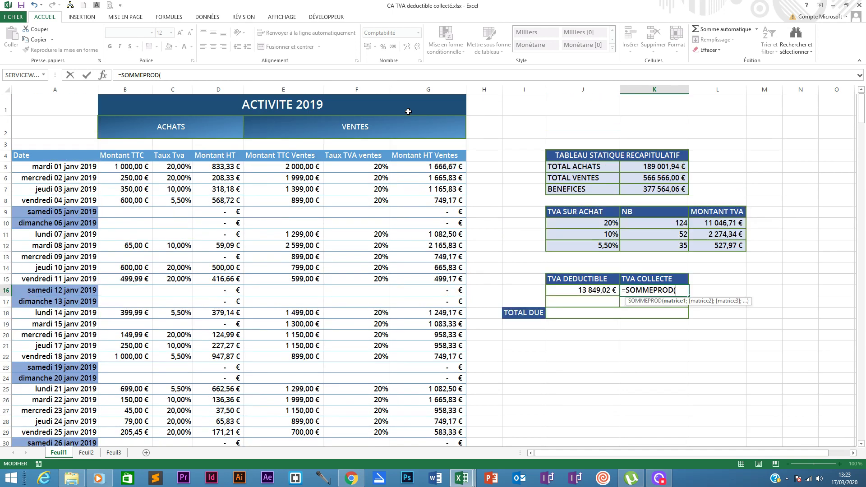
left_click(365, 149)
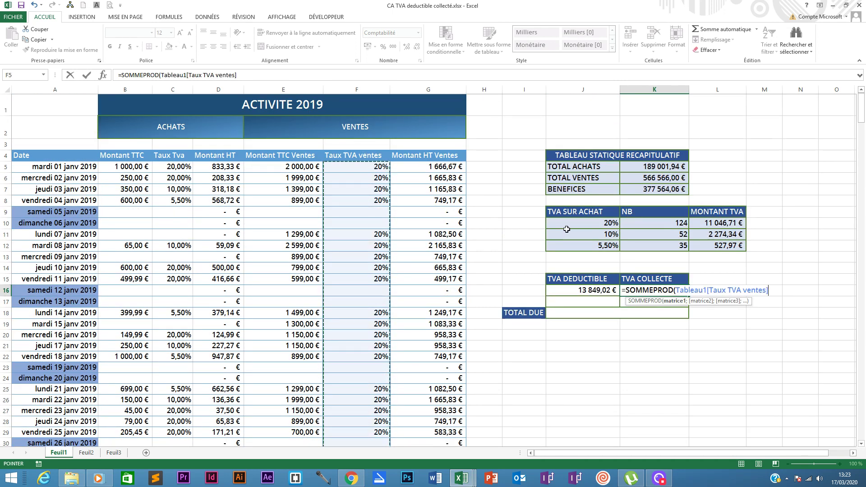
type(";")
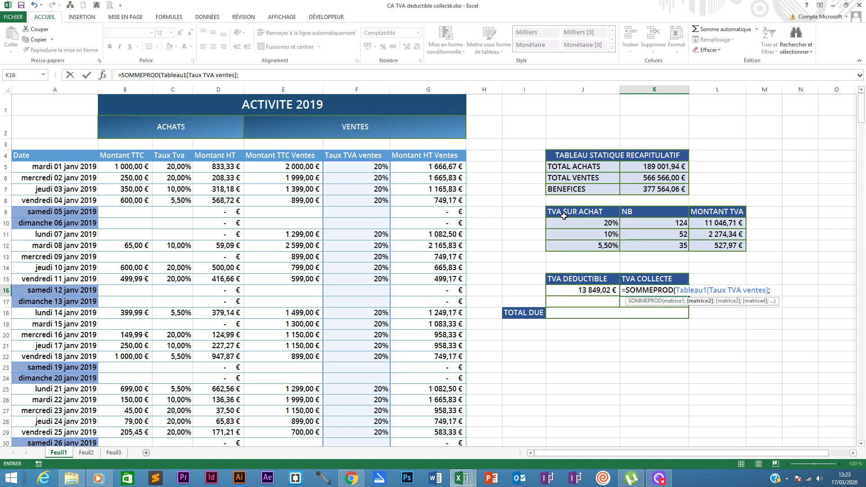
left_click(432, 149)
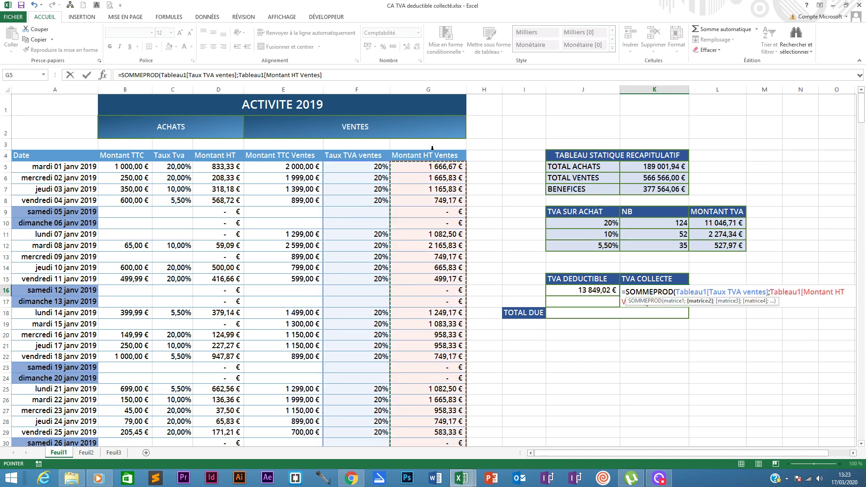
type(")")
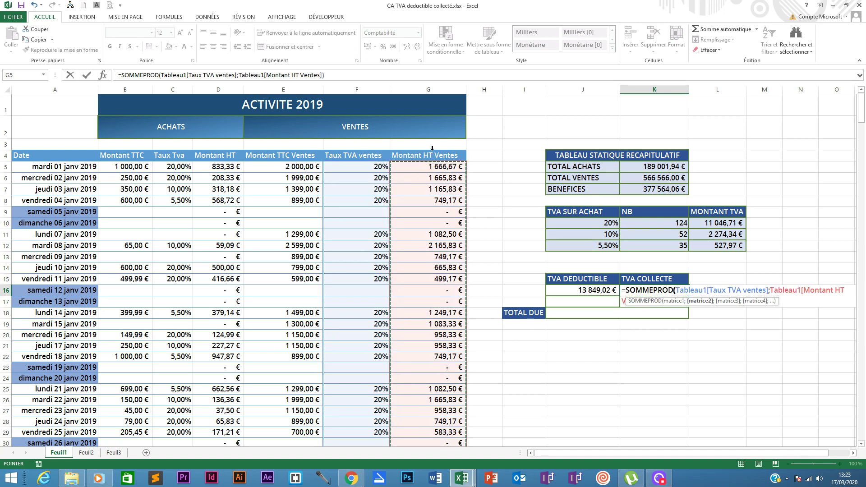
key("Return")
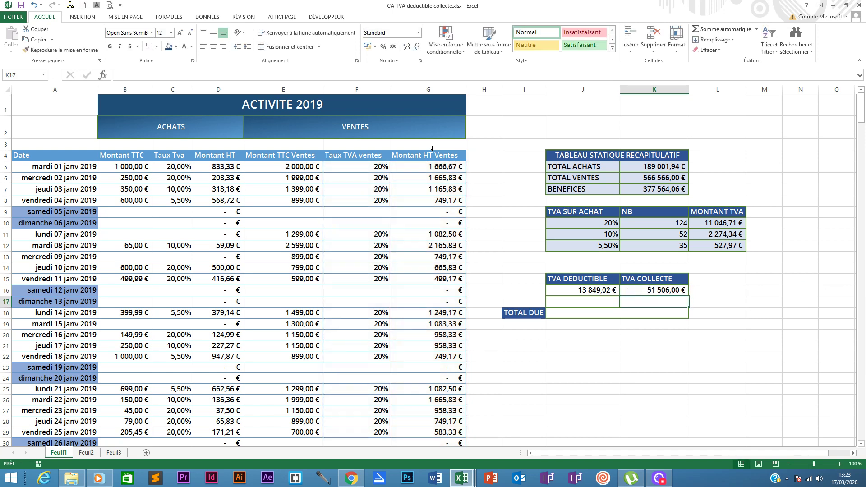
left_click(658, 289)
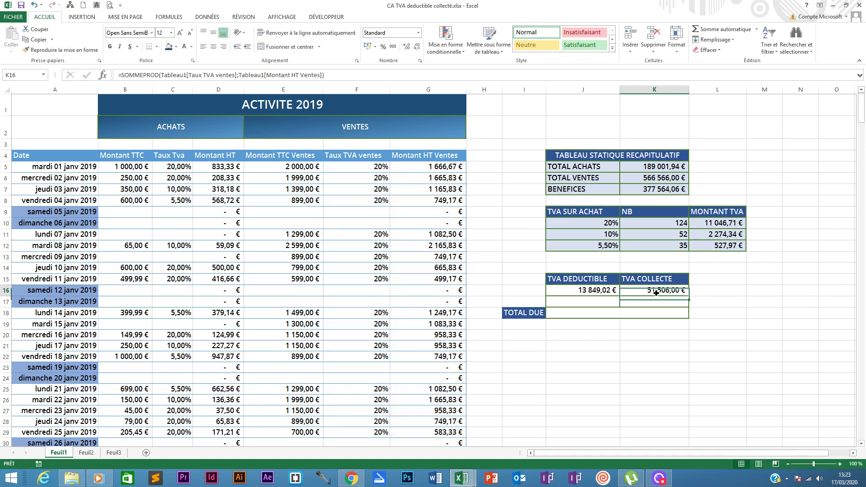
- Review the J16 deductible VAT formula and the L12 VAT amount
left_click(595, 291)
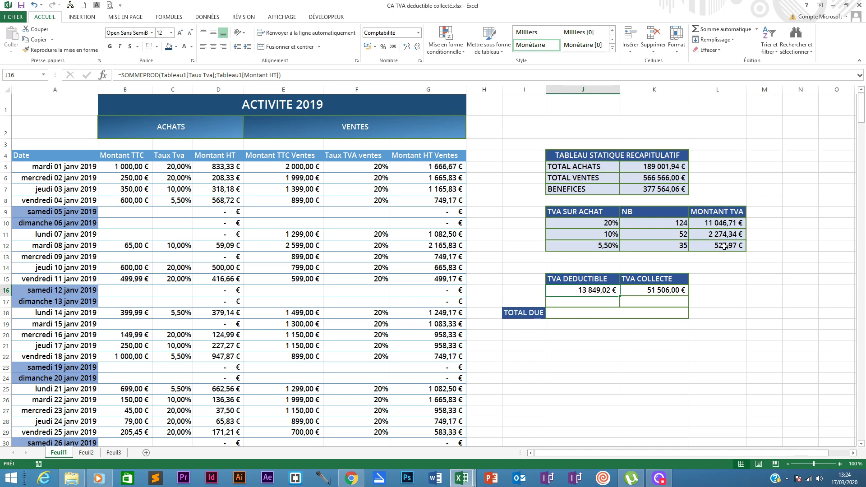
left_click(724, 246)
left_click(585, 291)
- Sum L10:L12 in L13 with =SOMME, giving 13 849,02 €
left_click(702, 258)
type("=")
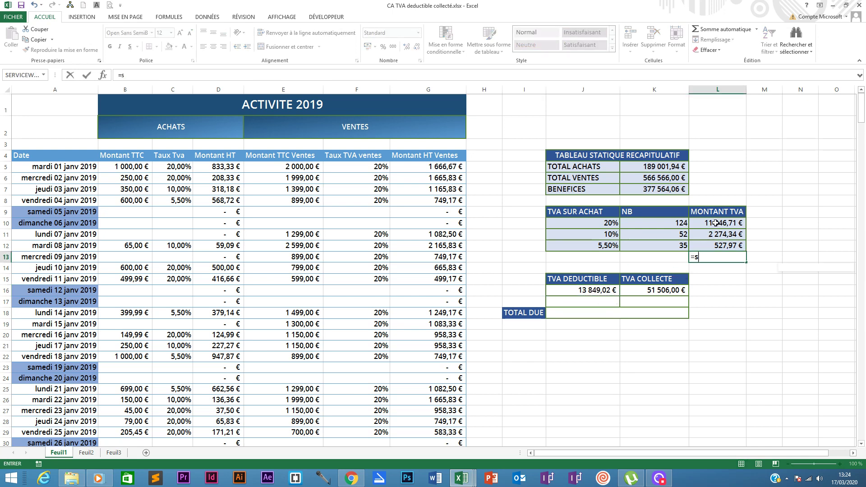
type("somme")
double_click(706, 268)
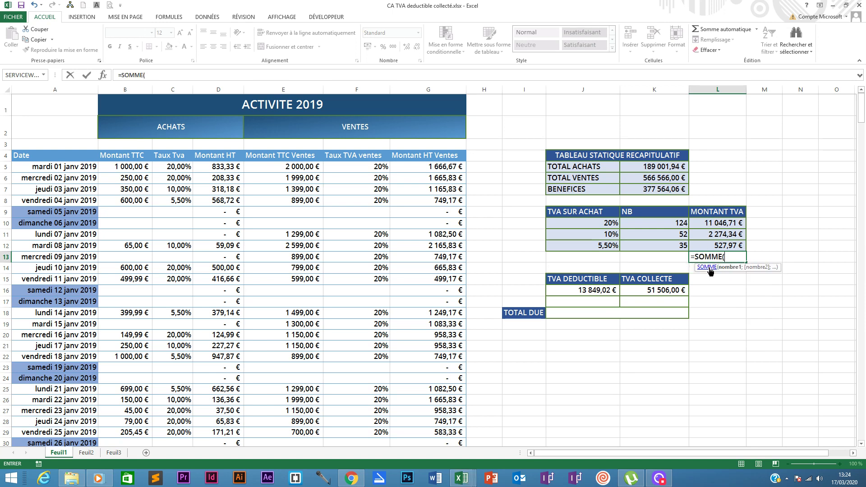
left_click_drag(724, 224, 724, 247)
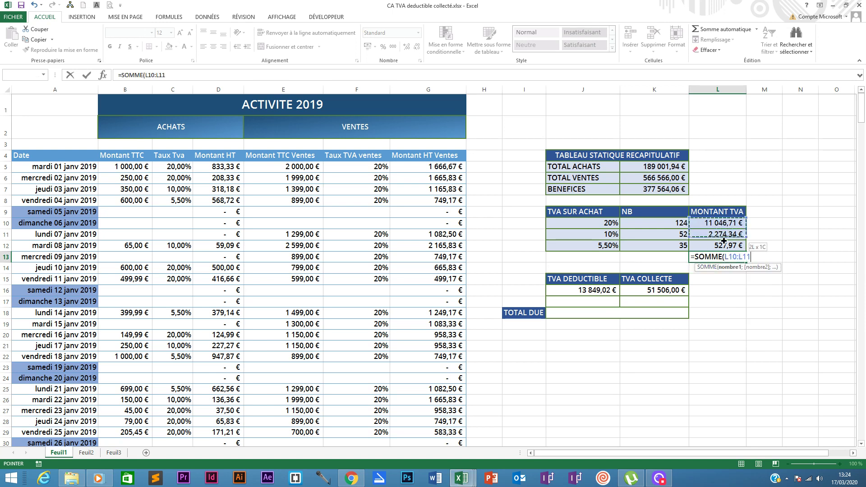
type(")")
left_click(725, 257)
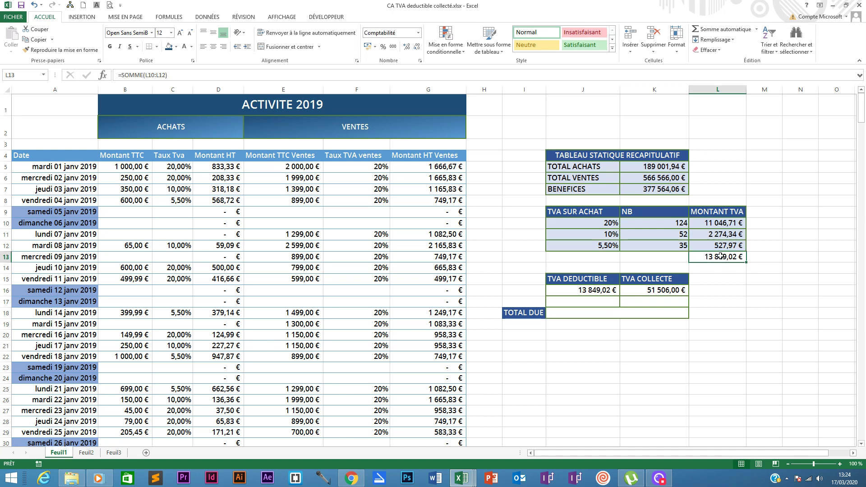
- Compare the three VAT amounts against the J16 and K16 formulas
left_click_drag(724, 223, 722, 246)
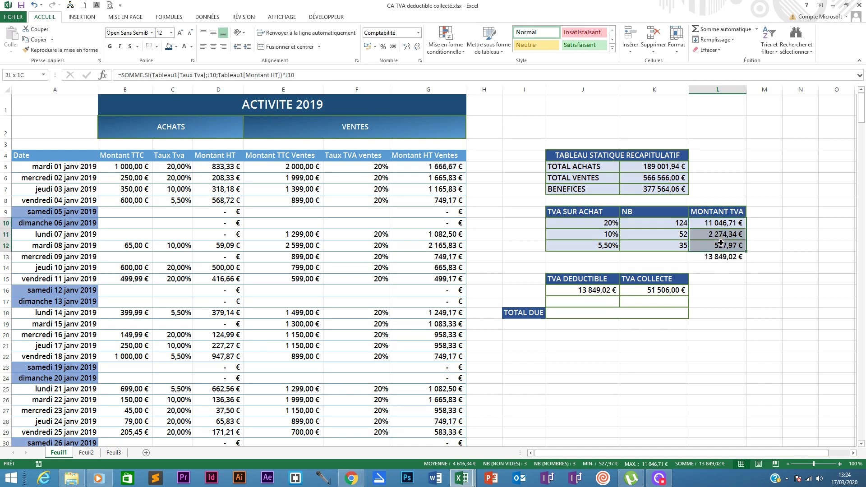
left_click(577, 292)
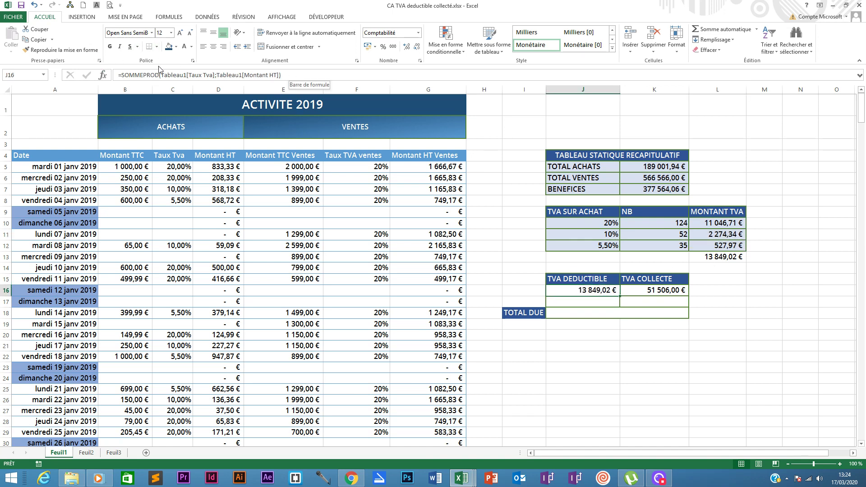
left_click(662, 289)
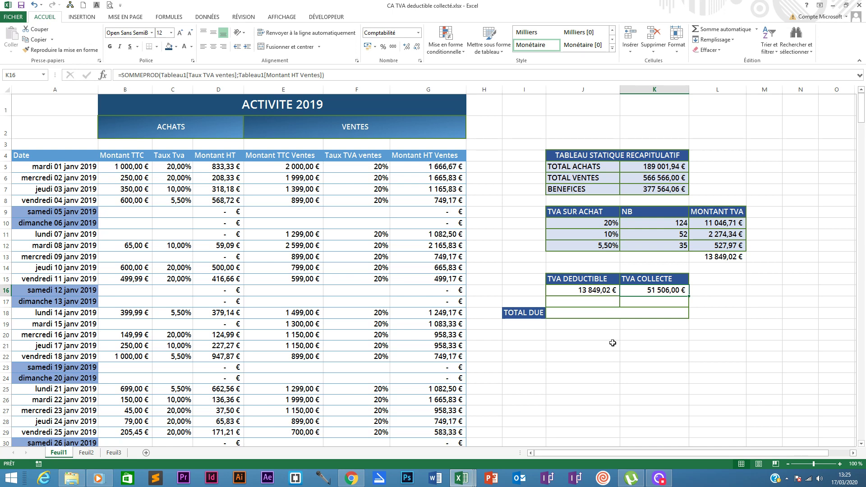
- Unmerge the TOTAL DUE result cell into separate J18 and K18 cells
left_click(619, 314)
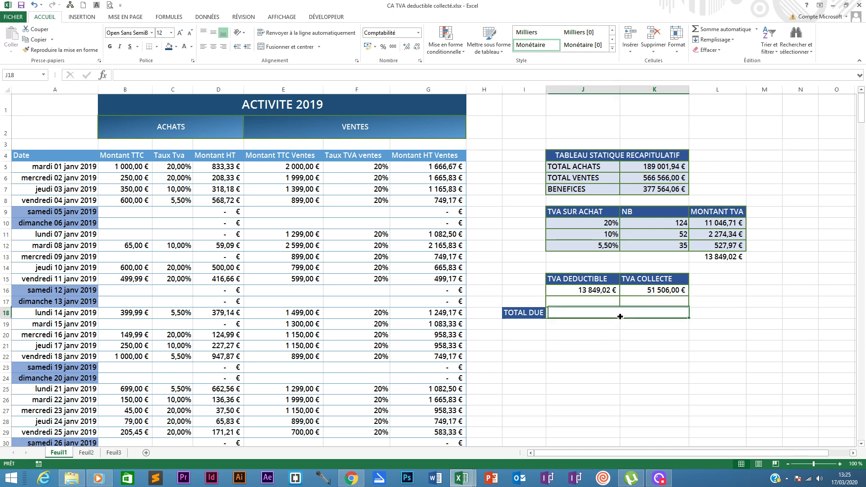
left_click(280, 47)
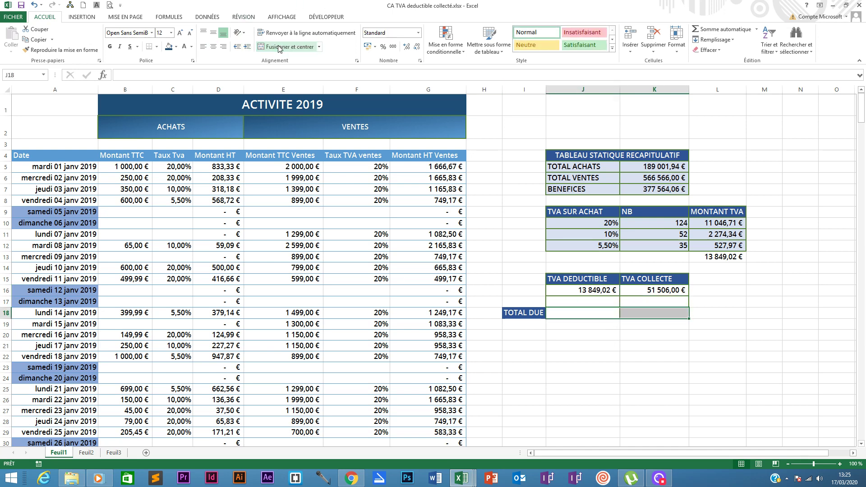
left_click(579, 315)
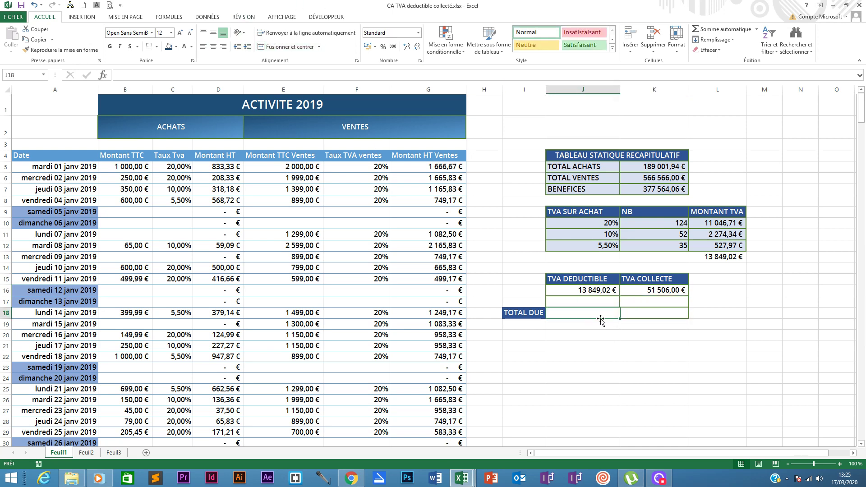
left_click(631, 314)
left_click(589, 315)
- Start a formula in J18, dropping the K18 reference so only an equals sign remains
type("=")
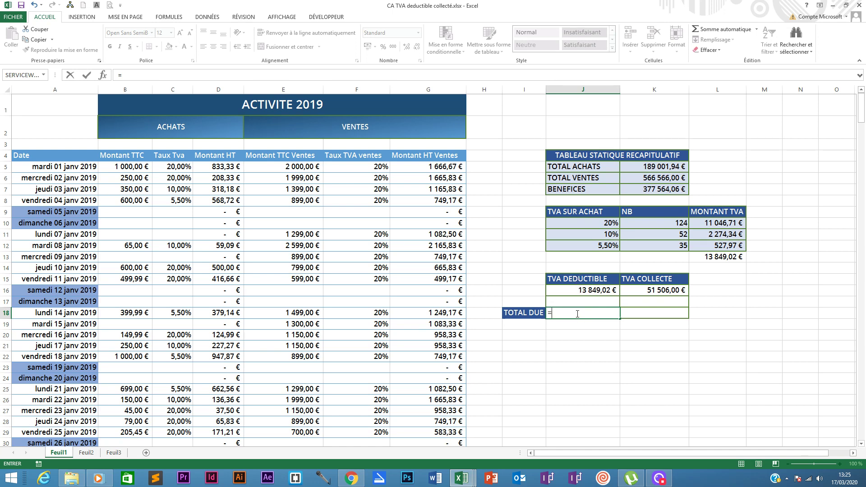
left_click(632, 313)
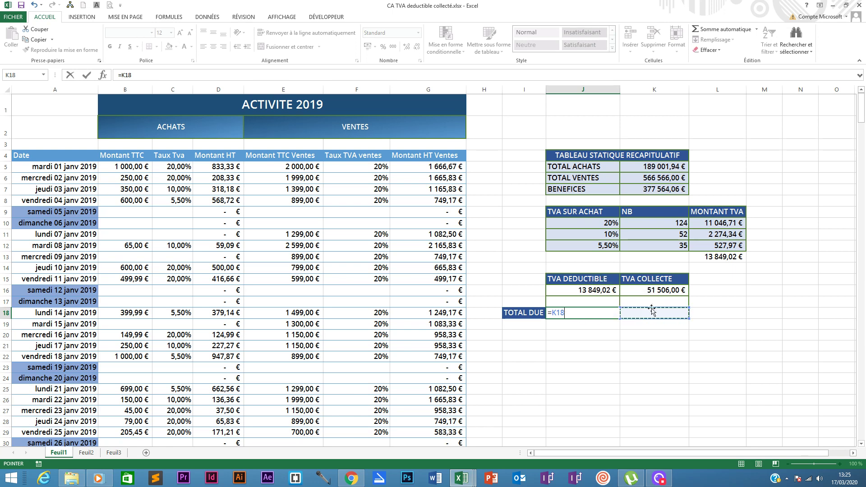
left_click(583, 315)
key("BackSpace")
key("BackSpace")
key("BackSpace")
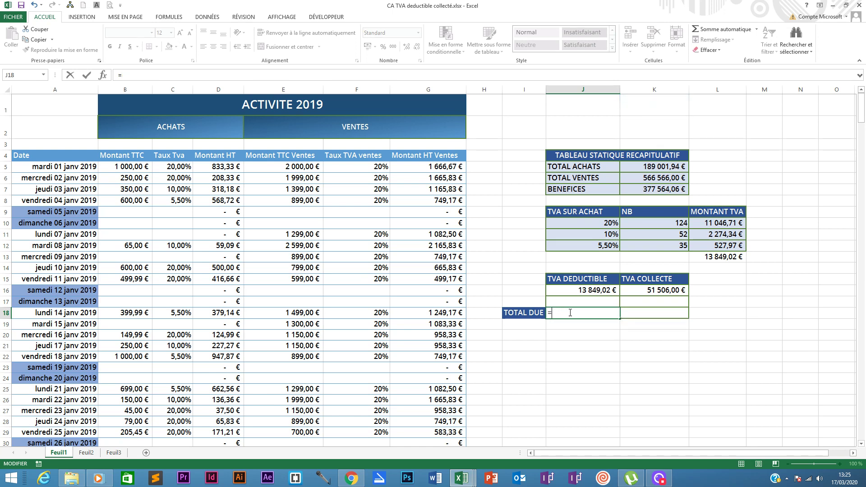
- Start an SI formula in J18 with the test J16>K16
type("si")
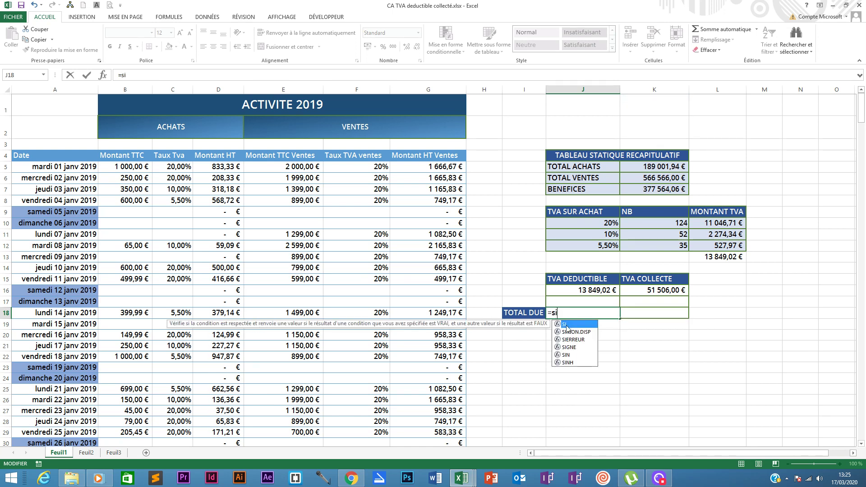
double_click(567, 324)
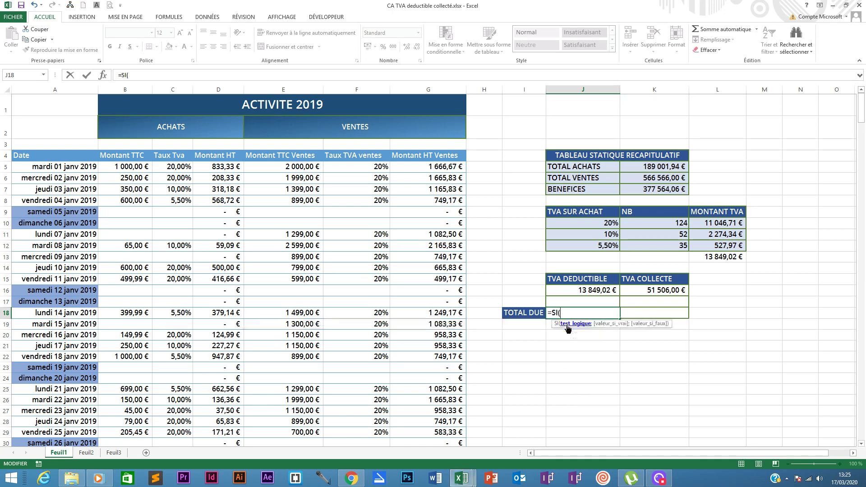
left_click(102, 75)
left_click_drag(578, 106, 490, 74)
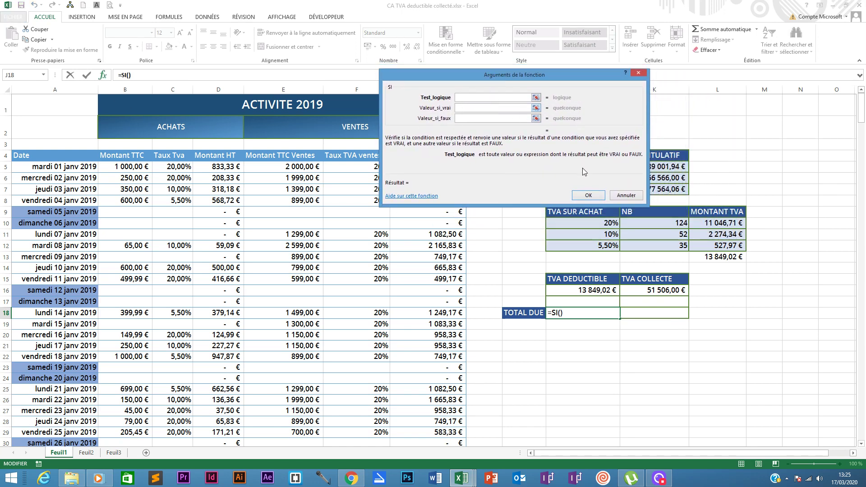
left_click(575, 290)
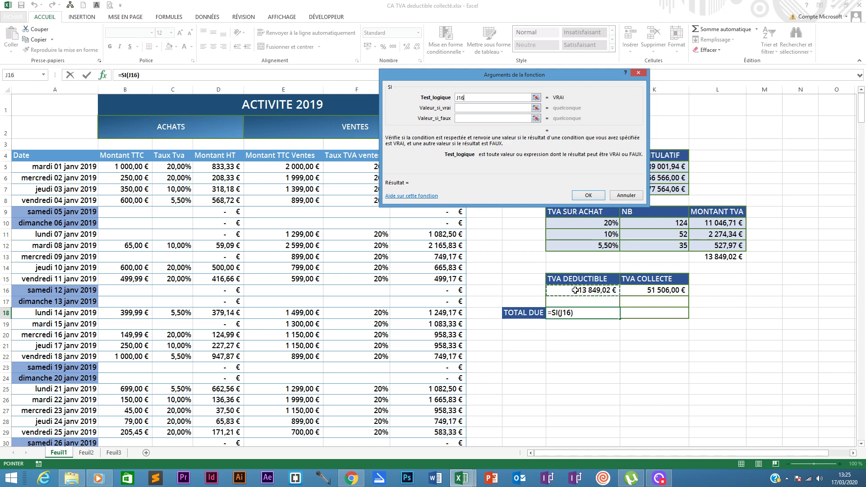
type(">")
left_click(639, 290)
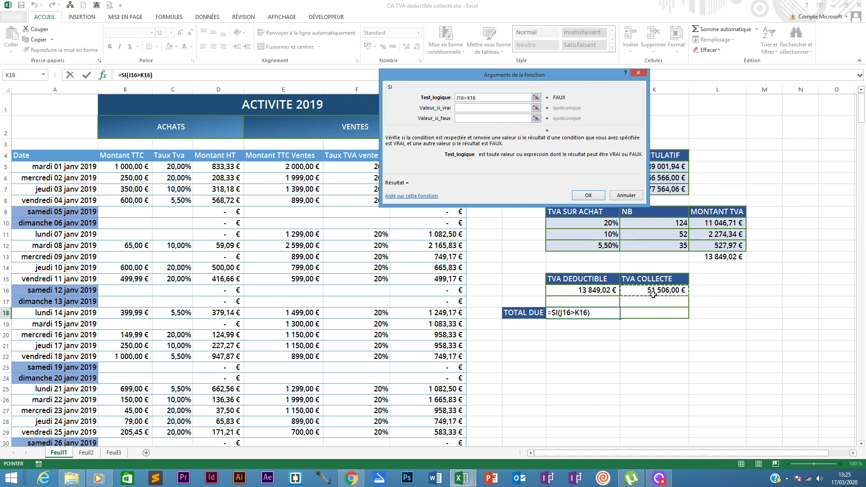
- Finish J18's SI with value-if-true J16-K16 and value-if-false "", leaving the cell blank
left_click(467, 108)
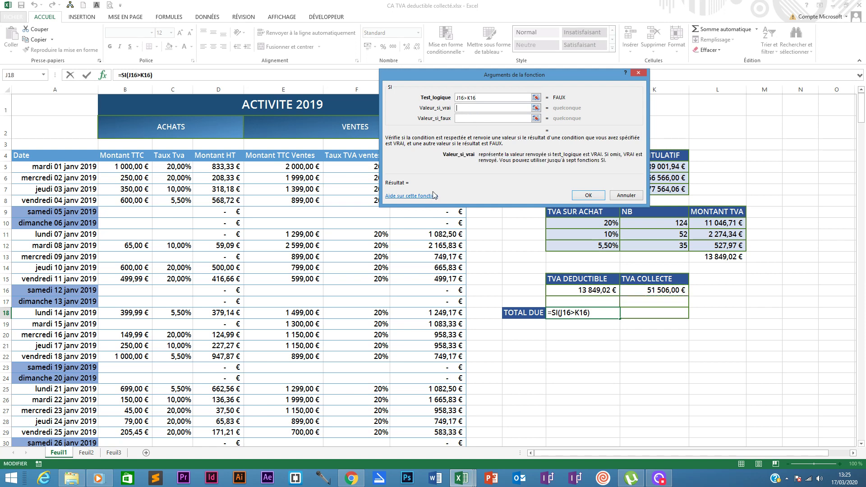
left_click(582, 291)
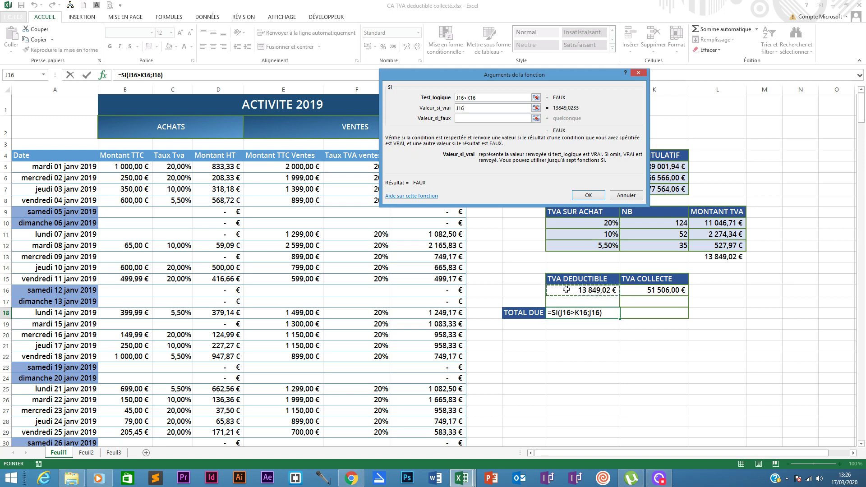
type("-")
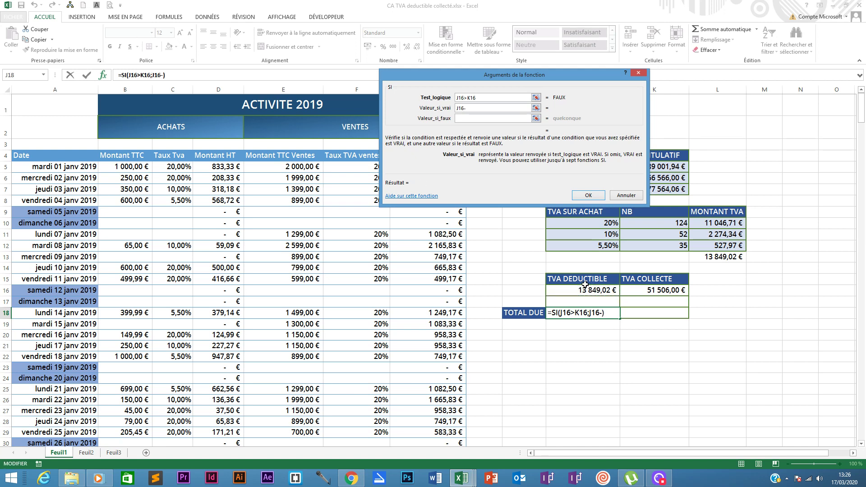
left_click(652, 291)
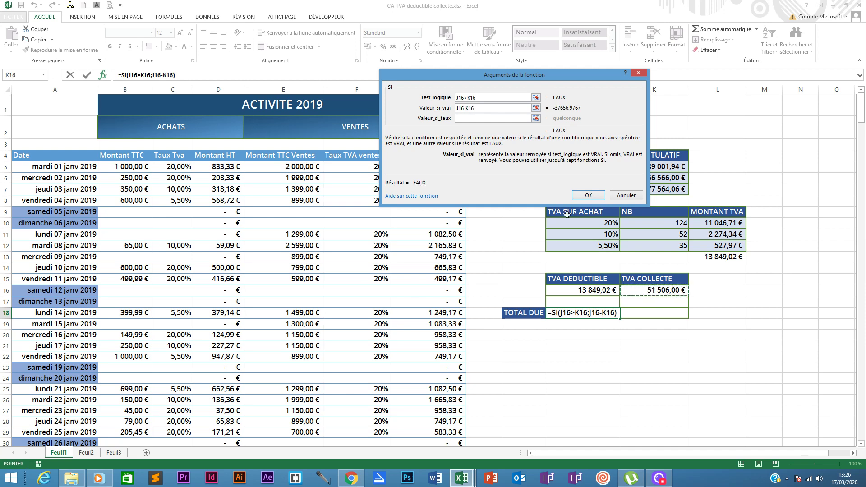
left_click(471, 118)
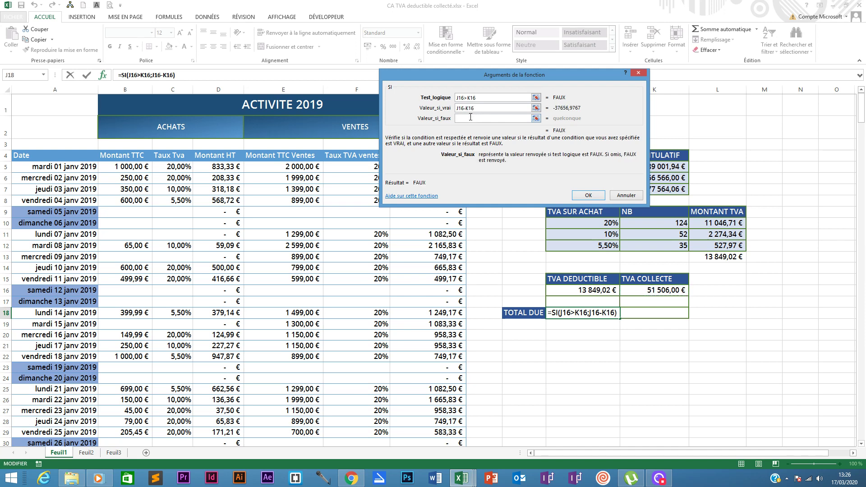
type("\"\"")
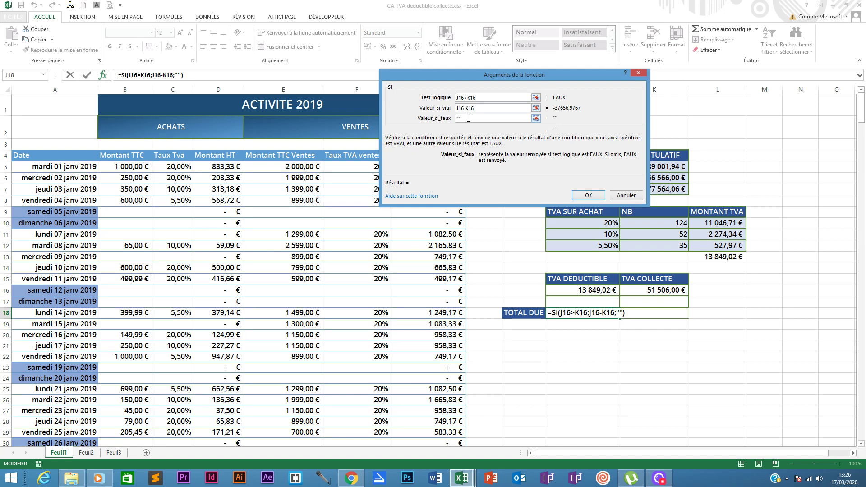
left_click(589, 195)
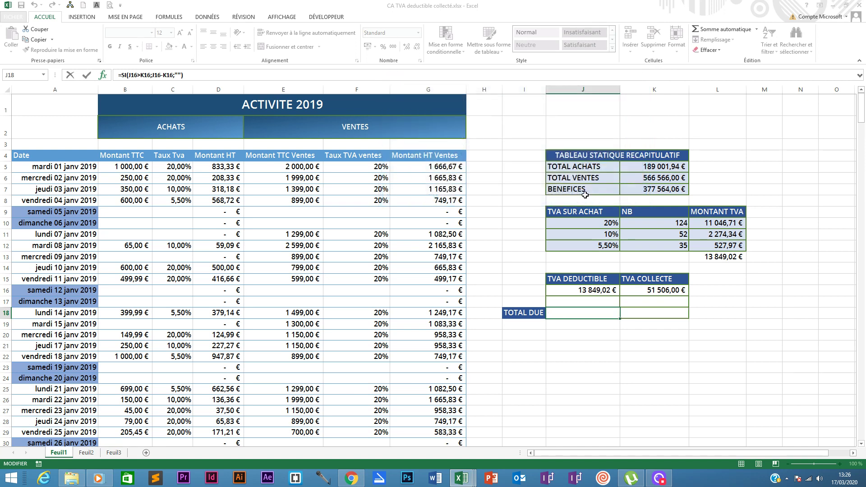
- Begin an SI formula in K18 testing whether K16>J16
left_click(657, 313)
type("=")
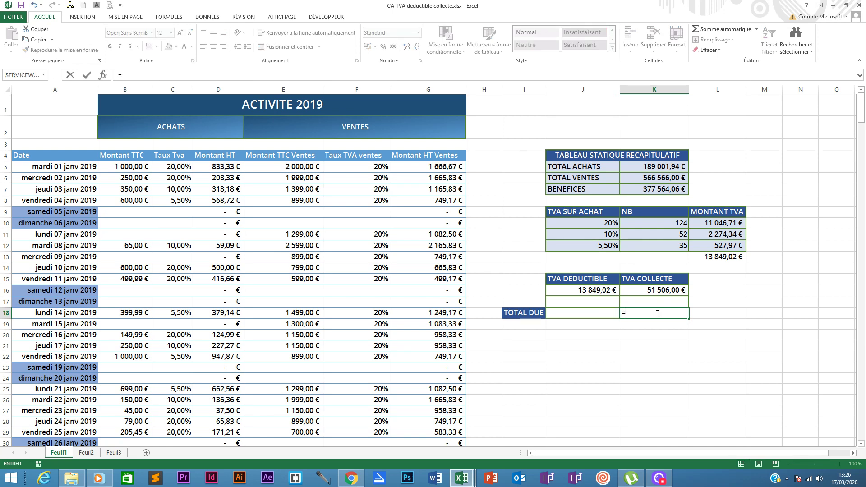
type("si")
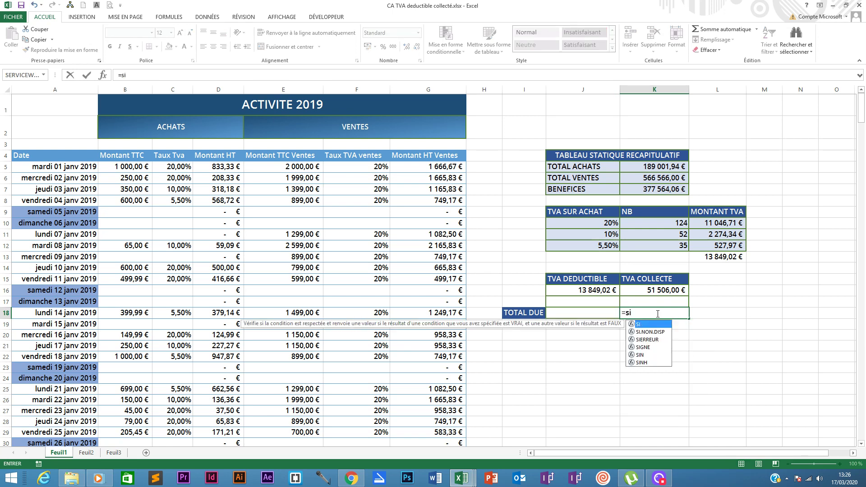
double_click(647, 324)
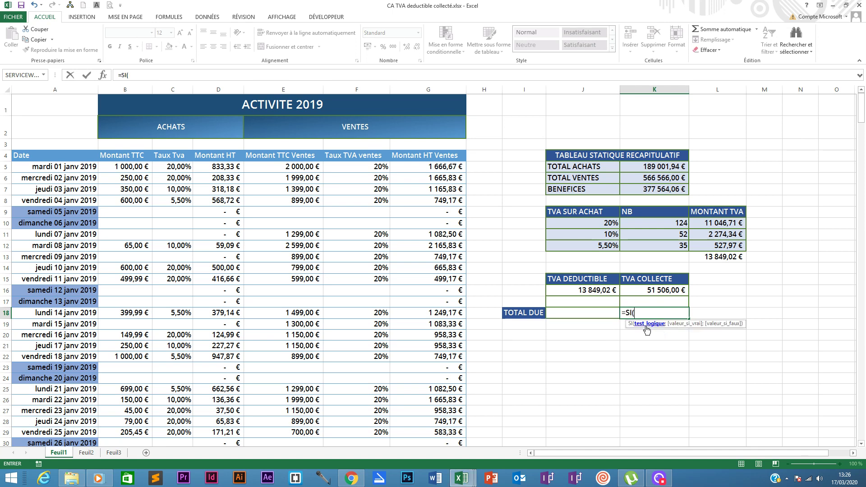
left_click(105, 76)
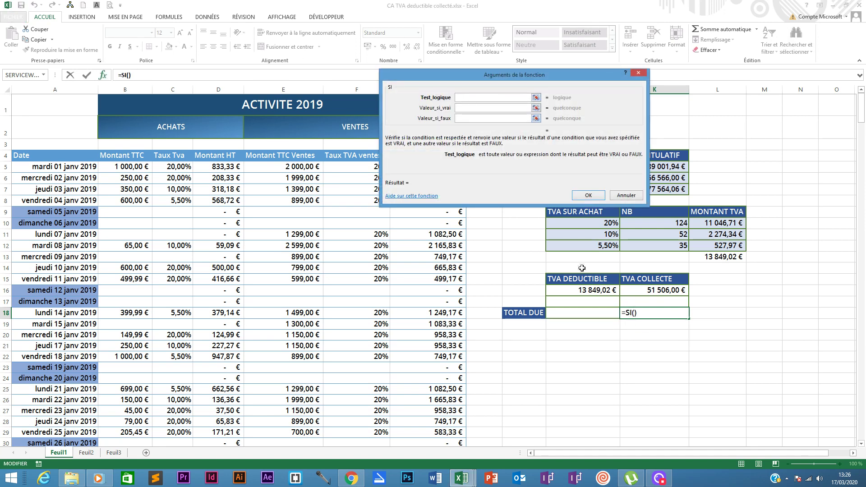
left_click(641, 289)
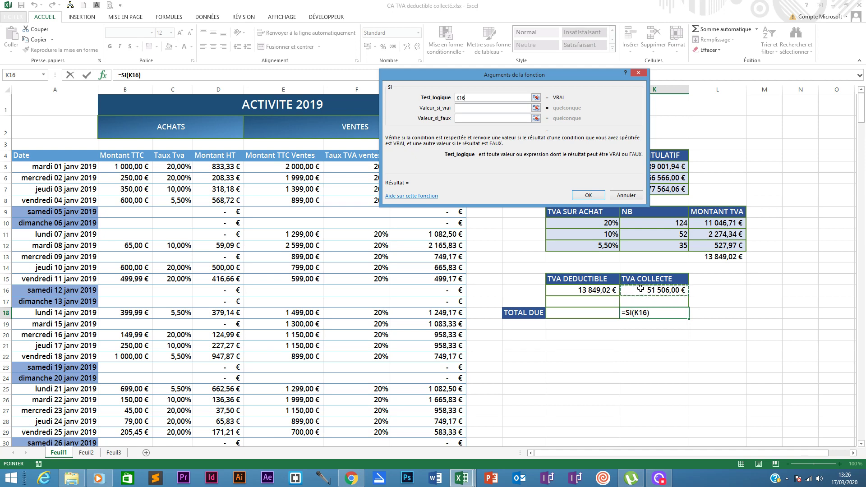
type(">")
left_click(592, 289)
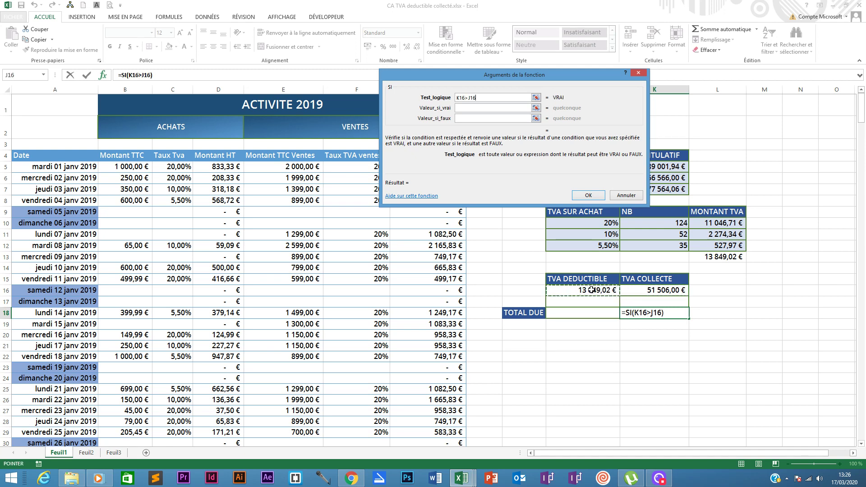
- Complete K18's SI with K16-J16 if true and "" if false, showing 37656,9767
left_click(465, 107)
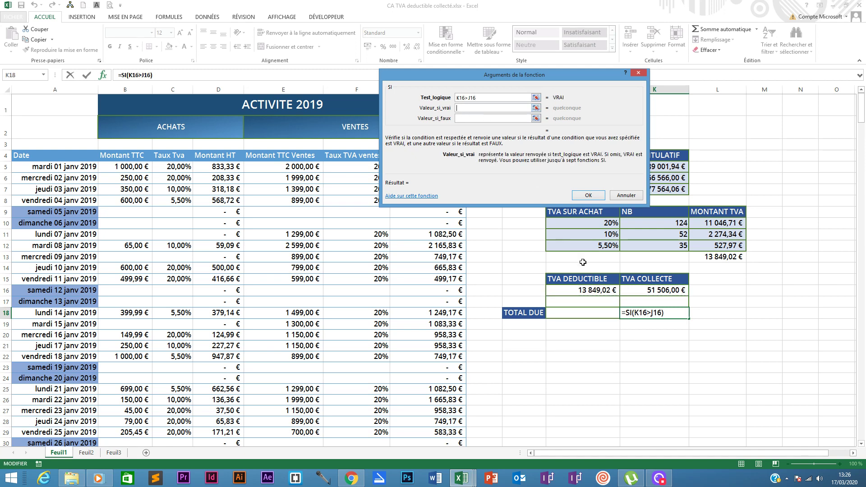
left_click(634, 289)
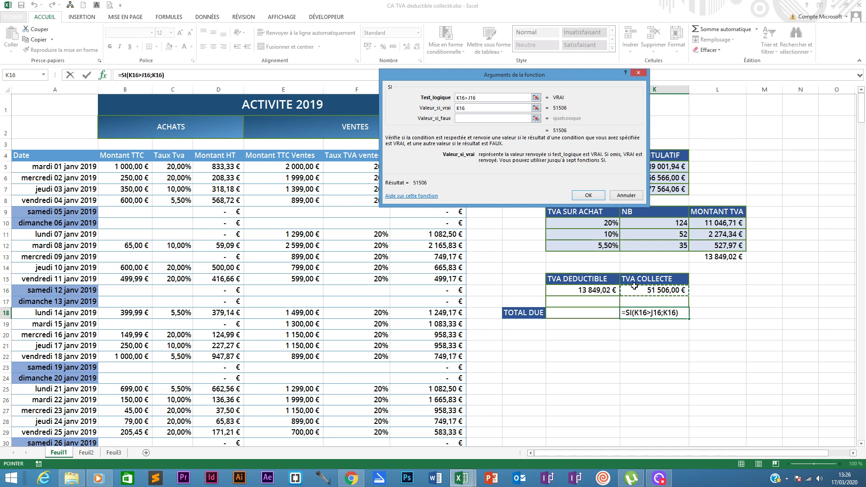
type("-")
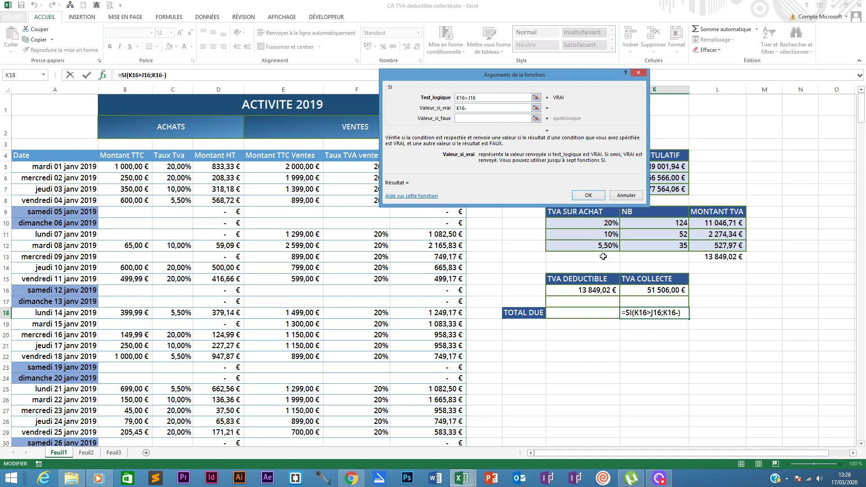
left_click(582, 290)
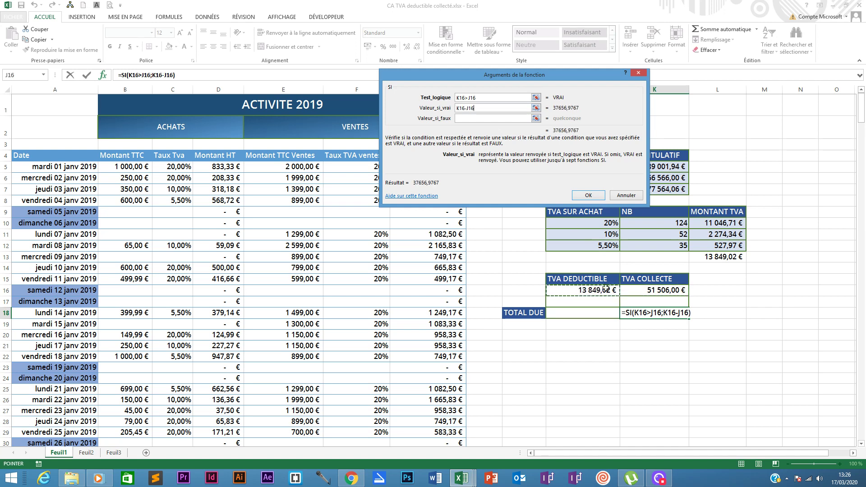
left_click(492, 118)
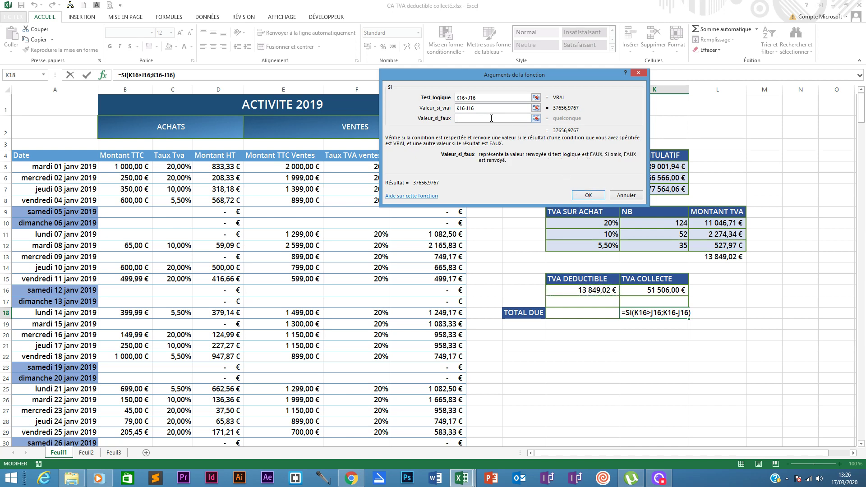
type("\"\"")
left_click(588, 195)
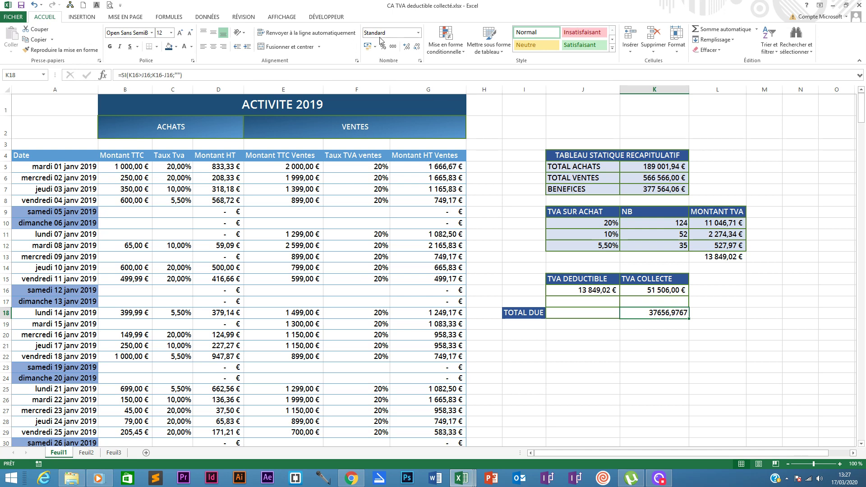
- Give K18 the Comptabilité euro format (37 656,98 €), then review the J16, K16 and K18 formulas
left_click(368, 46)
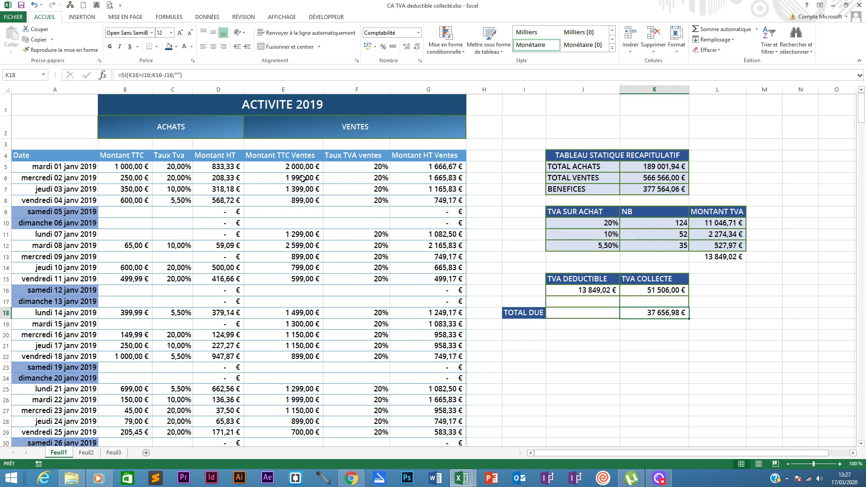
left_click(668, 289)
left_click(580, 291)
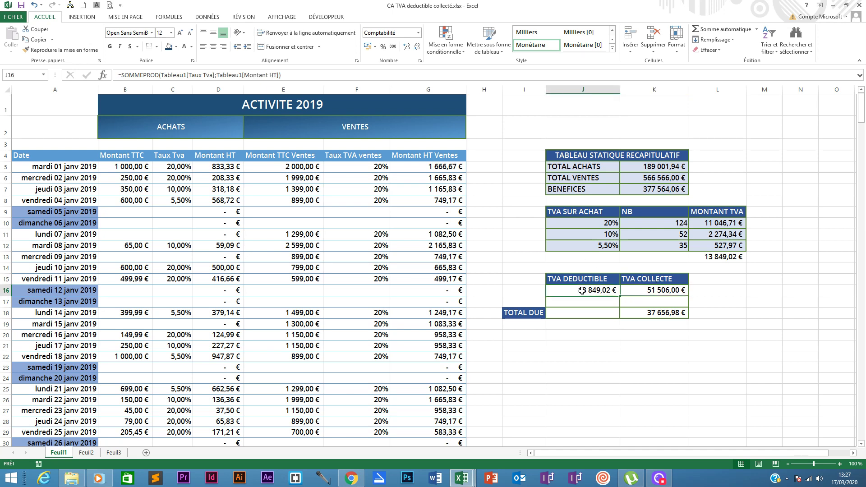
left_click(654, 290)
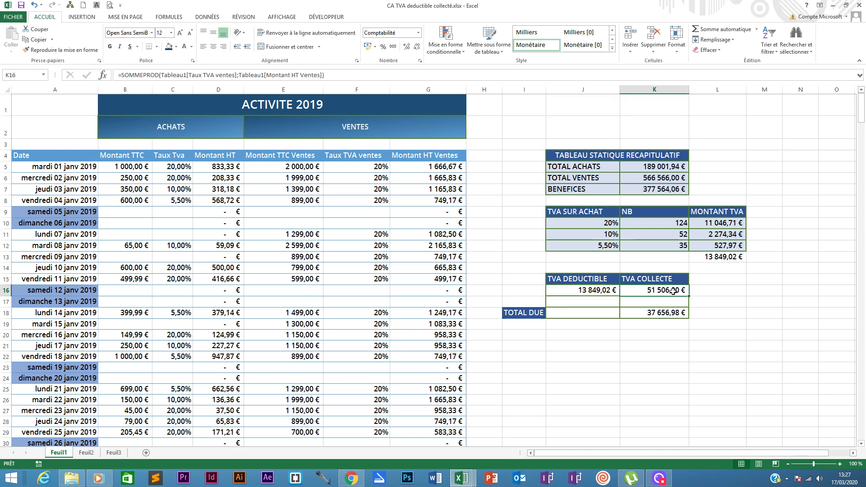
left_click(590, 291)
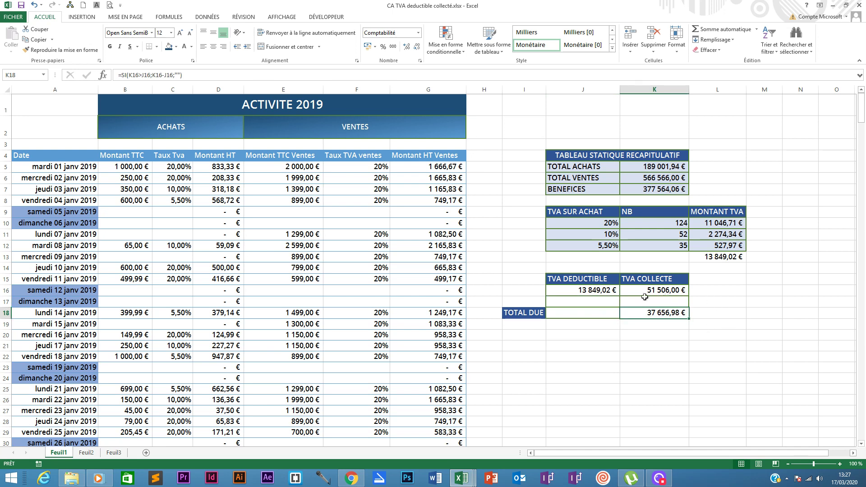
left_click(661, 292)
left_click(581, 290)
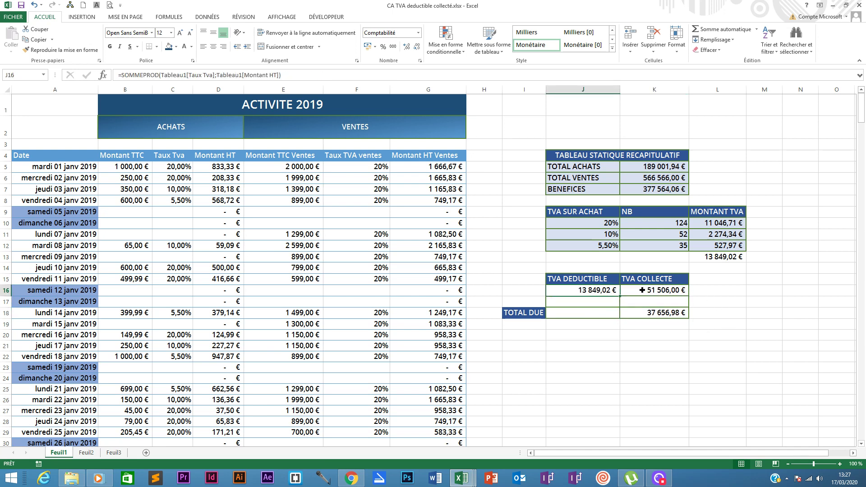
left_click(642, 290)
left_click(645, 315)
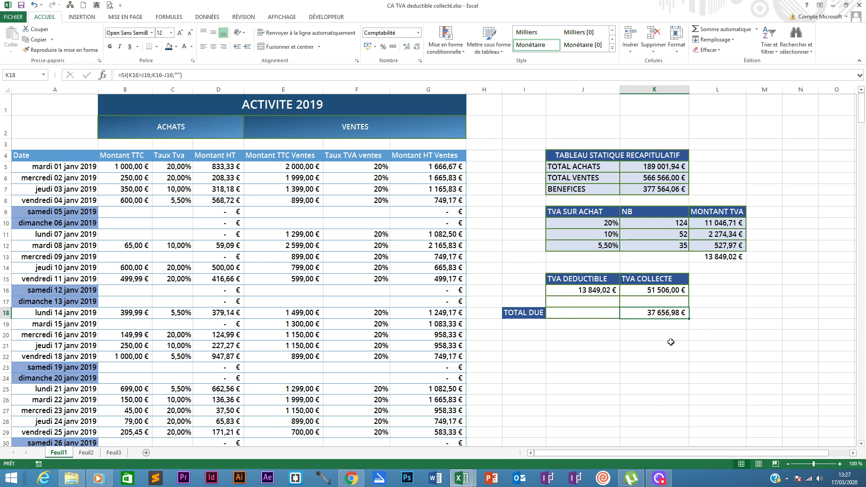
- Select an empty cell away from the recap table and bring up the Logi Capture recording window
left_click(533, 344)
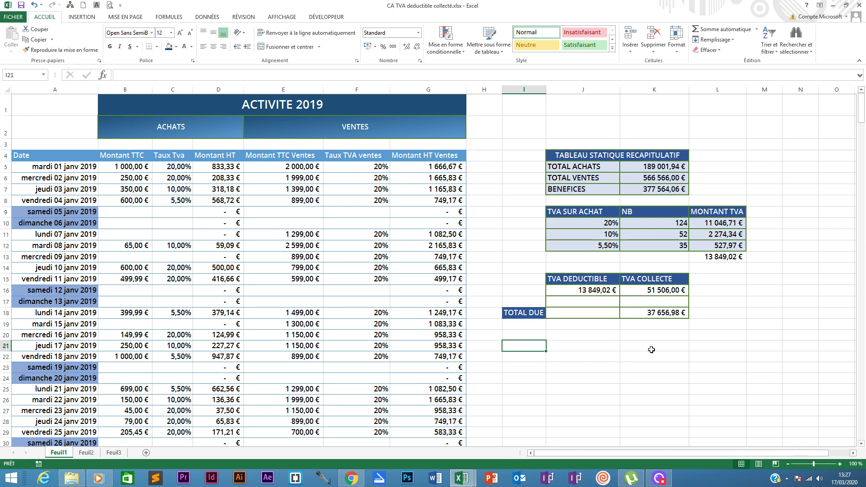
scroll(651, 350, "down", 2)
scroll(652, 349, "up", 2)
left_click(659, 478)
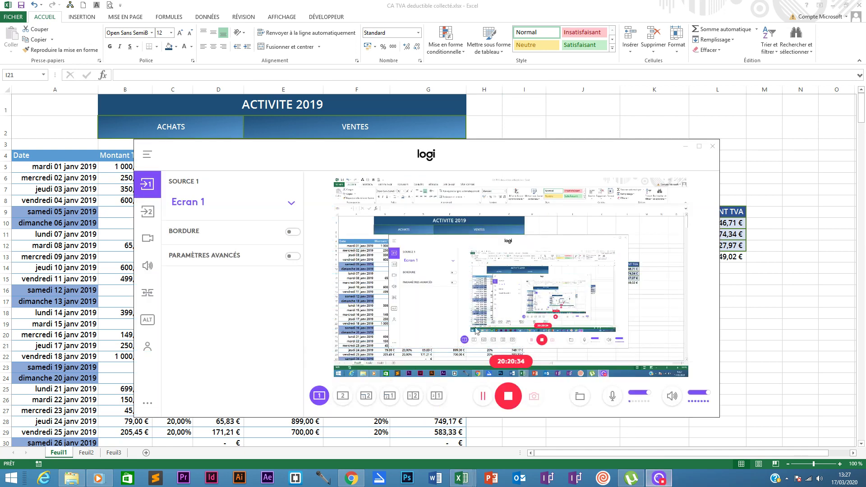